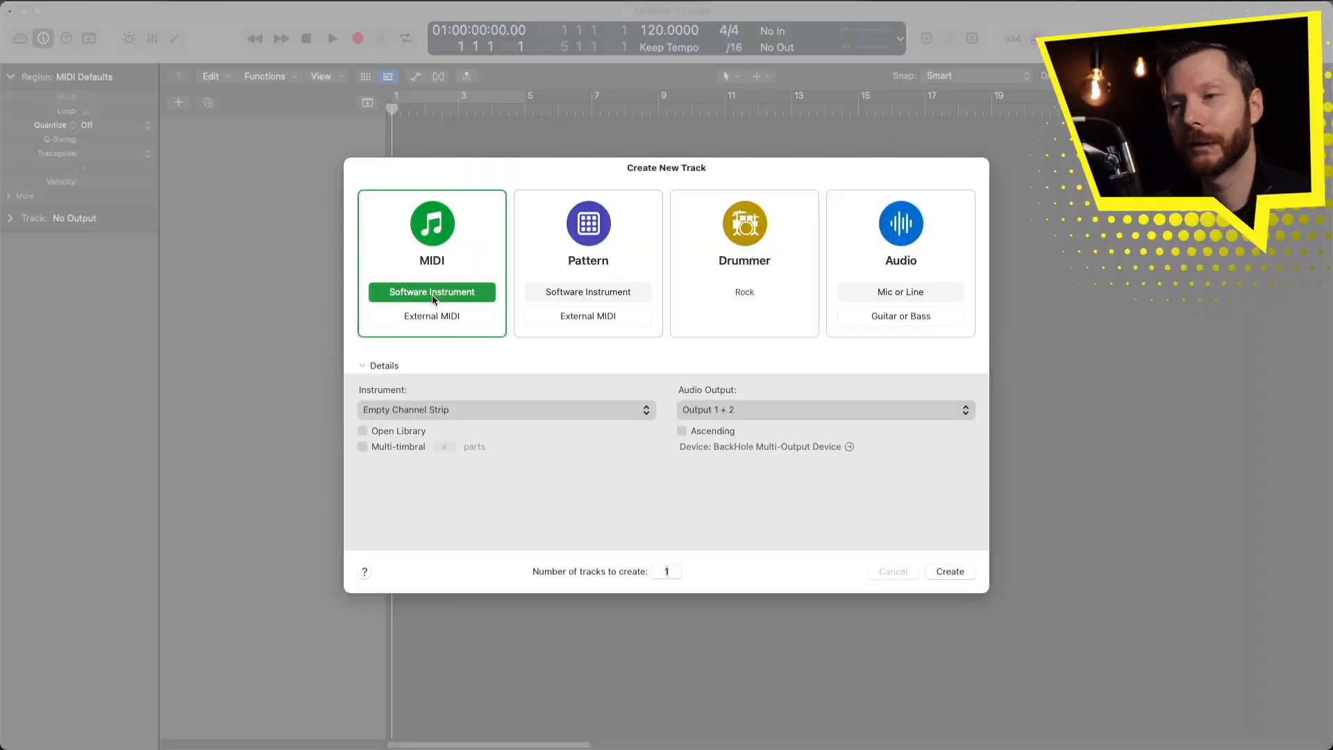
Create a software instrument track and load Drum Machine Designer as its instrument.
click(965, 571)
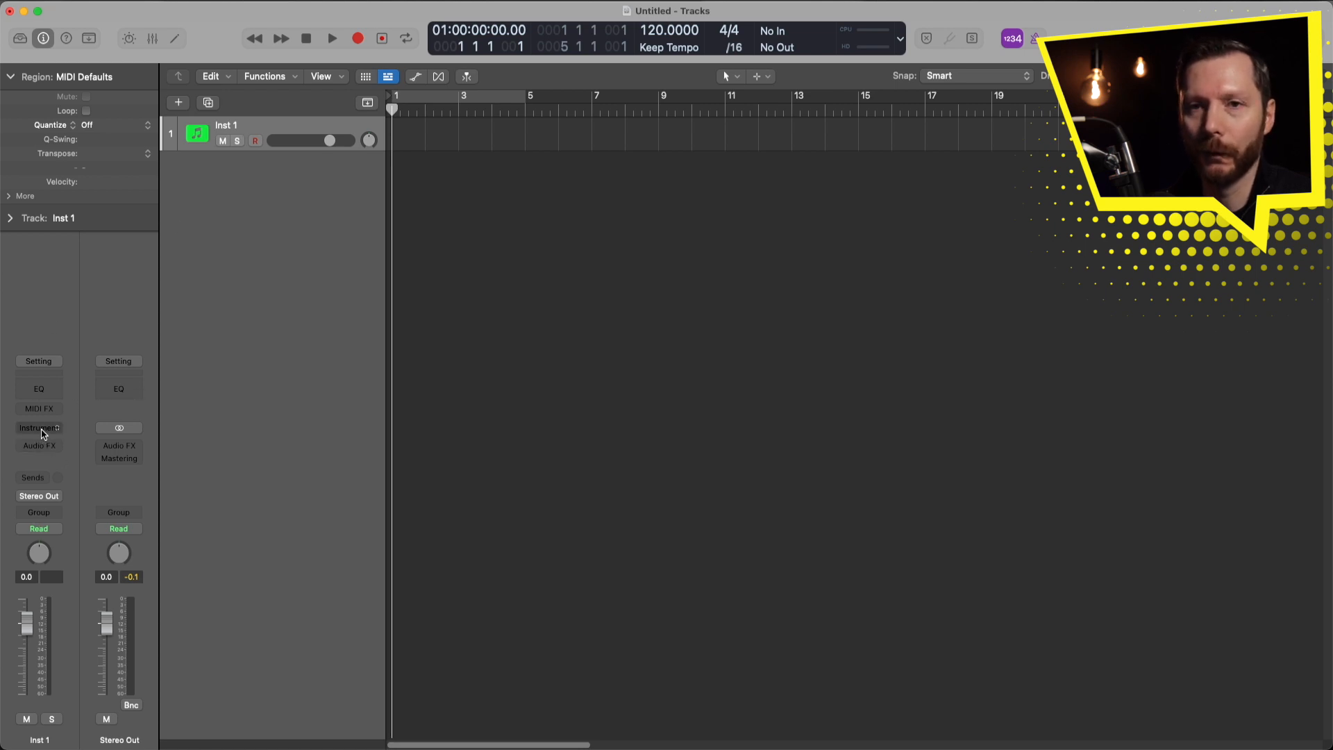
click(43, 433)
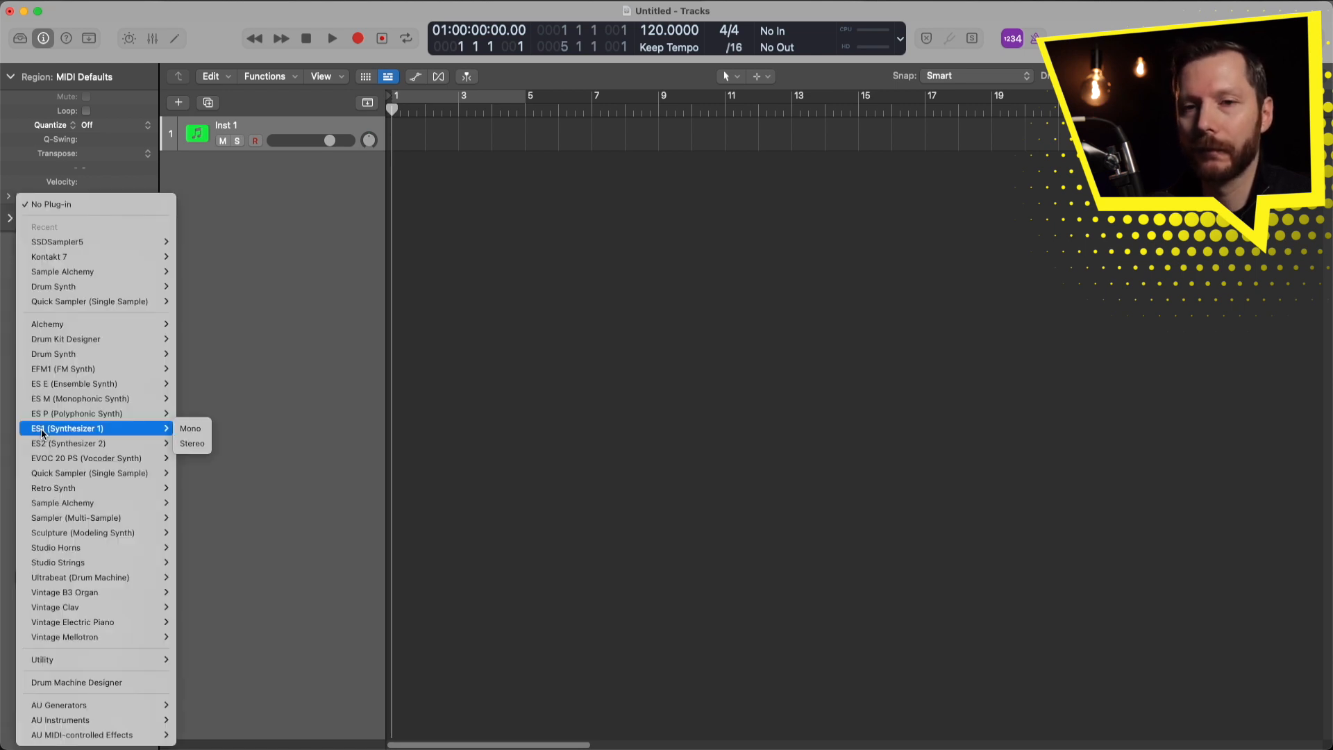
click(113, 684)
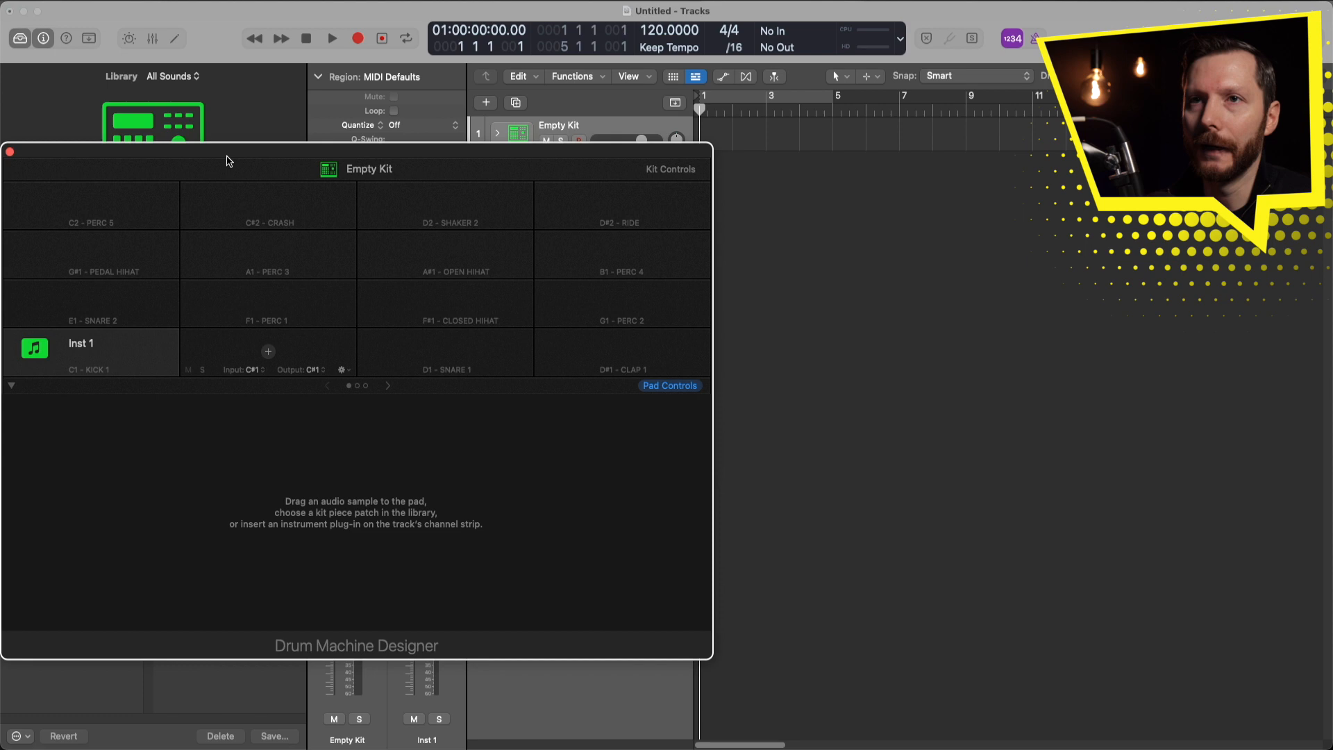
Move the Drum Machine Designer window right and select the kit header to browse complete kits.
drag(226, 157, 720, 151)
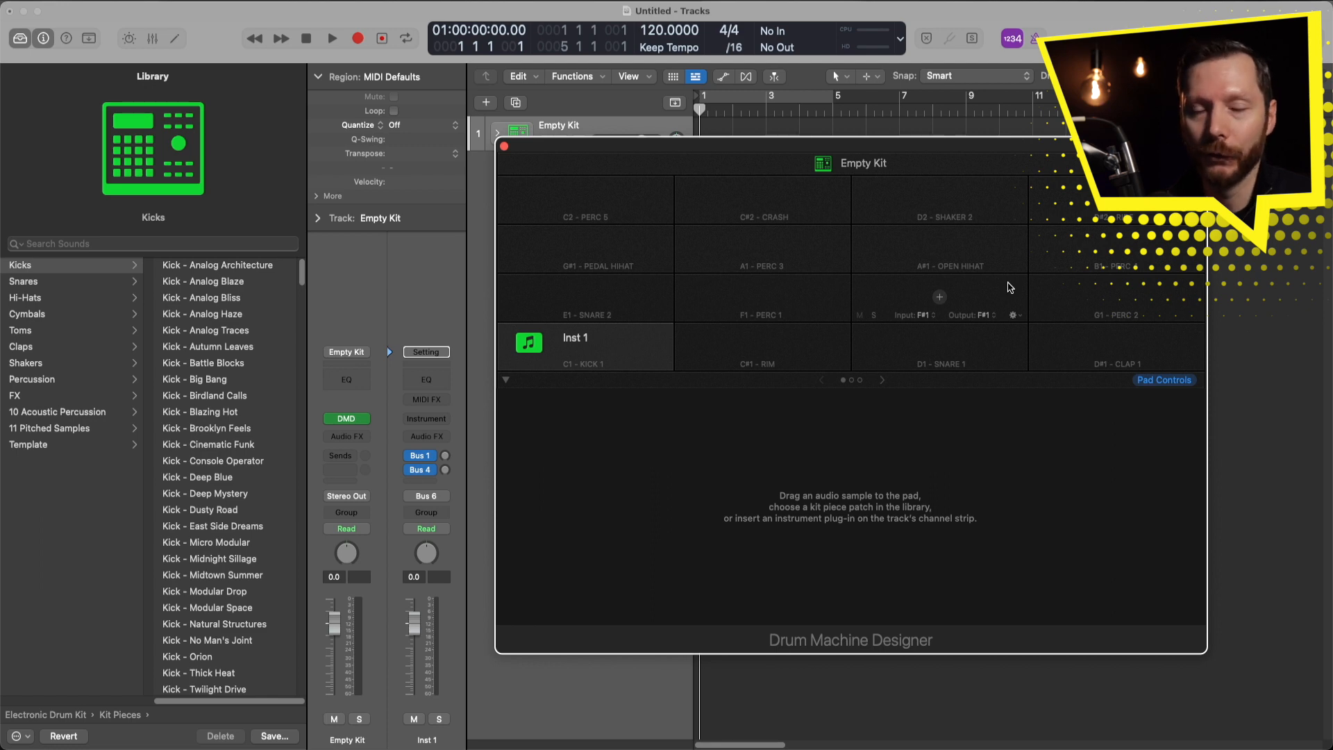
mouse_move(776, 162)
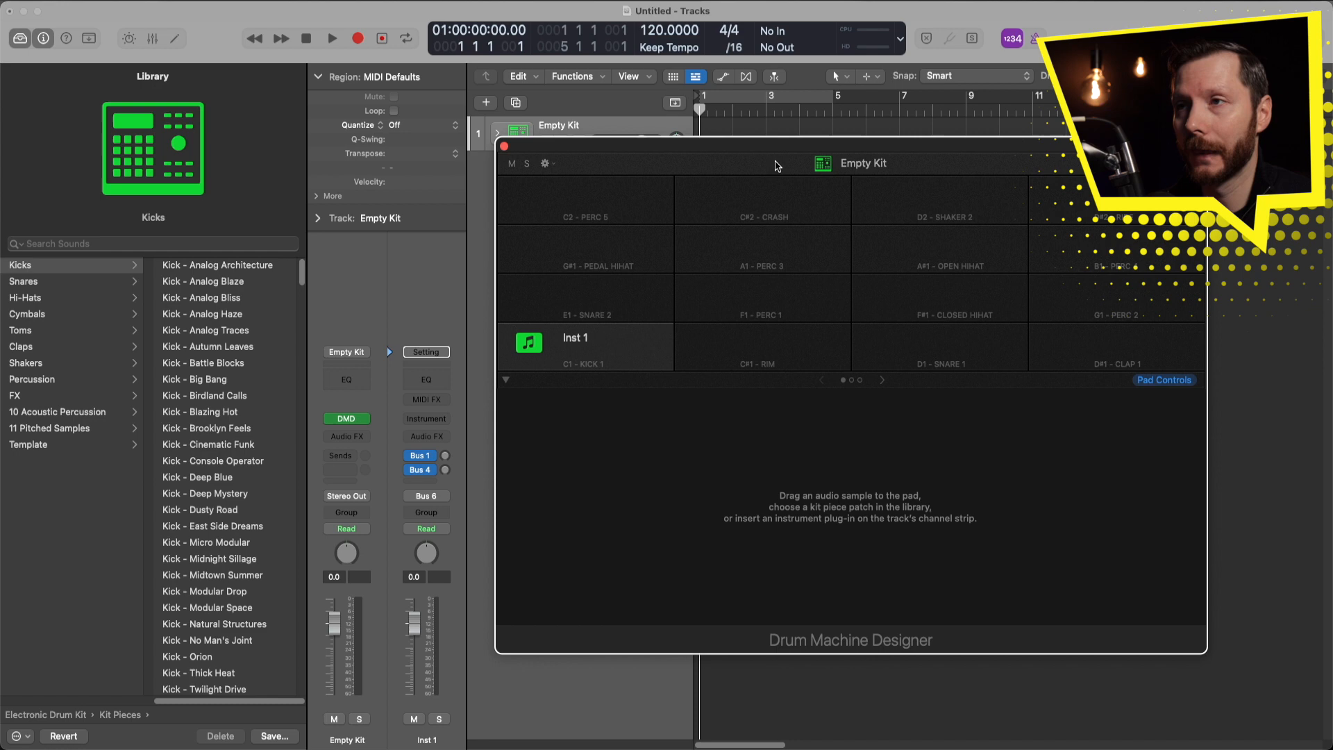
click(774, 166)
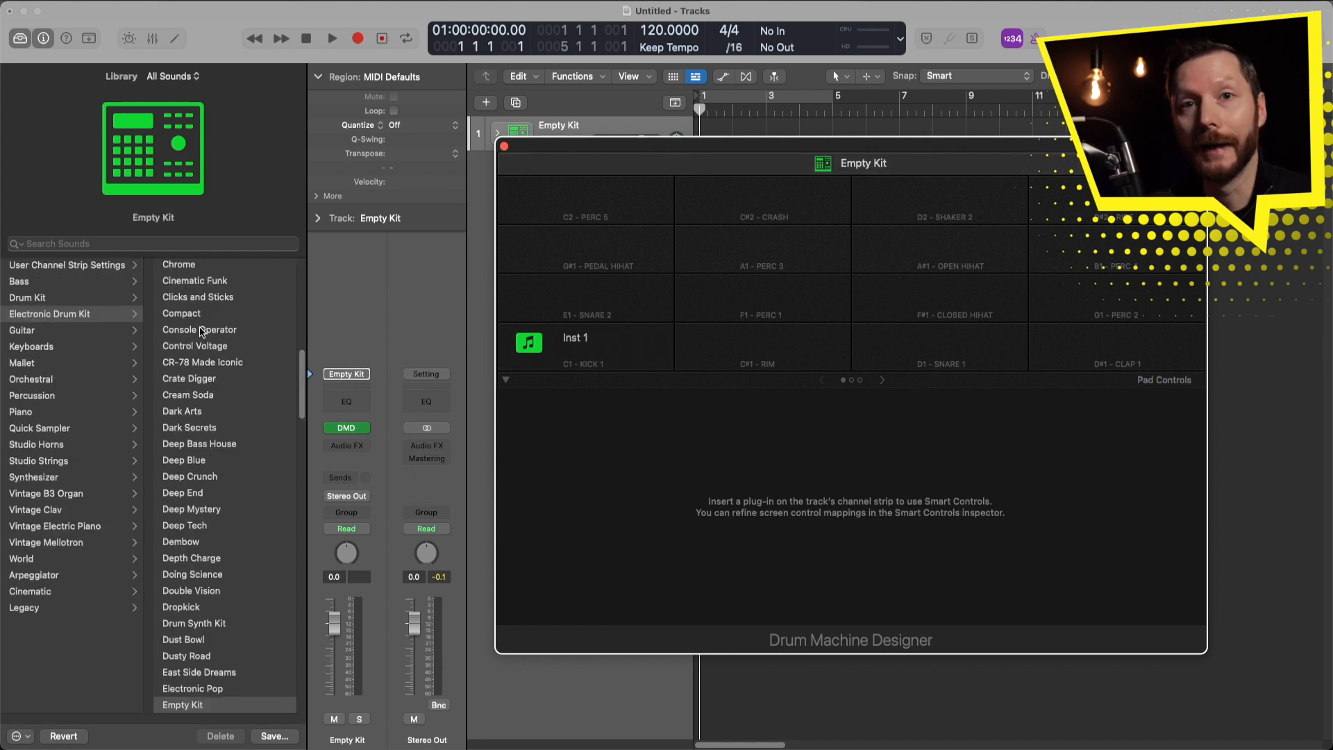
scroll(213, 384, down, 2)
scroll(212, 383, down, 5)
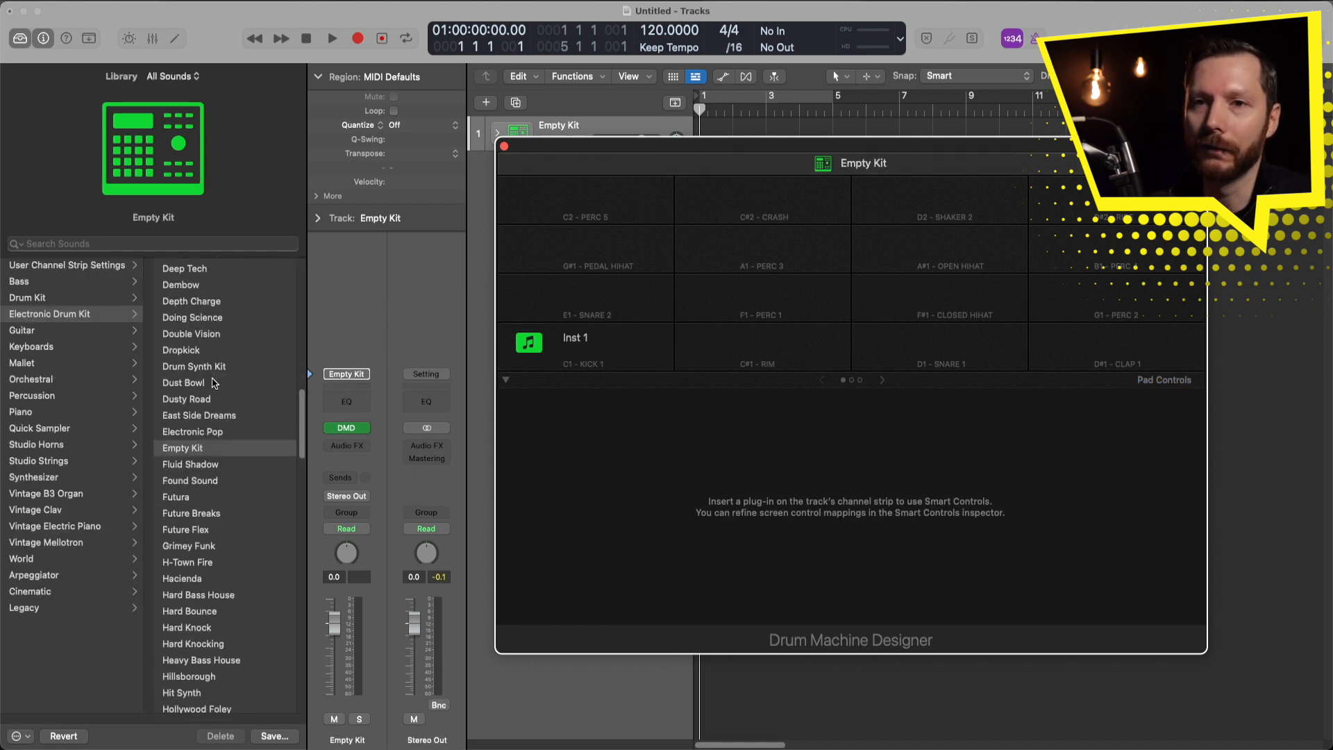
scroll(212, 382, down, 5)
scroll(210, 379, down, 5)
scroll(211, 380, down, 5)
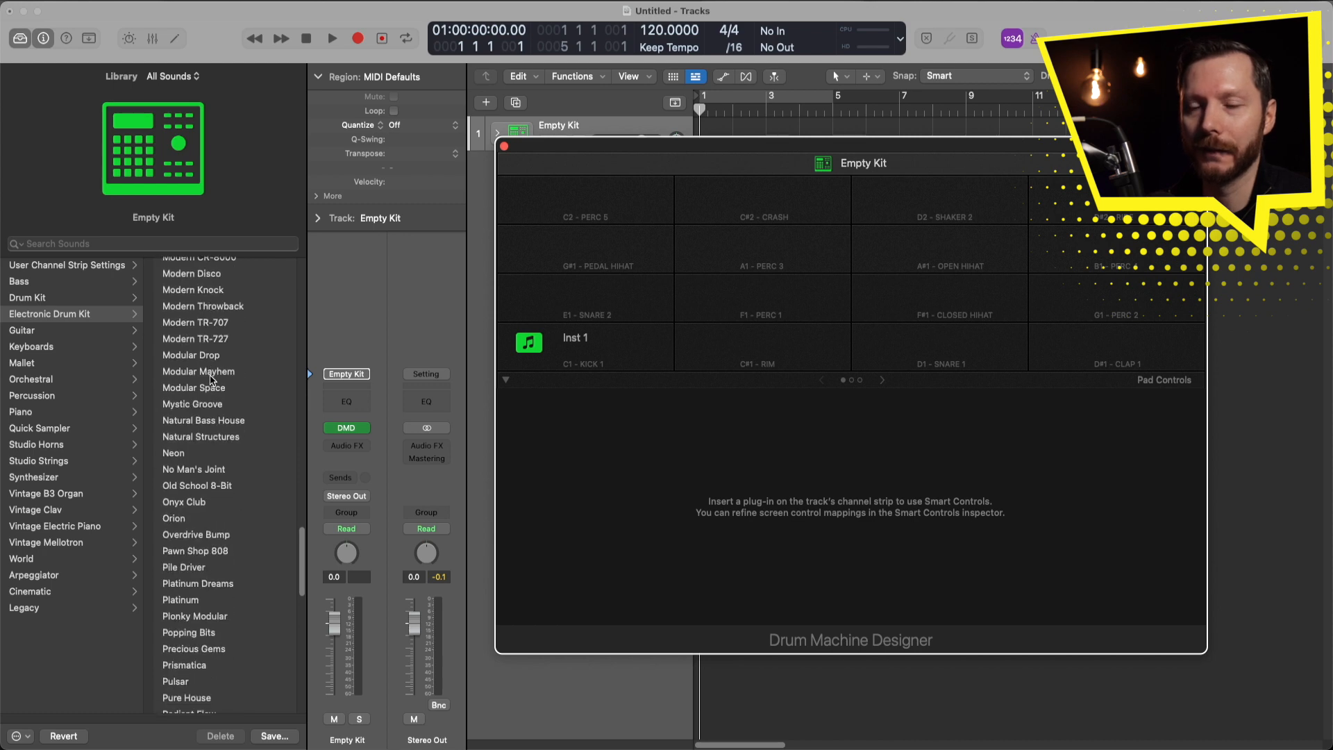
scroll(211, 379, down, 3)
scroll(211, 380, down, 5)
scroll(211, 381, up, 1)
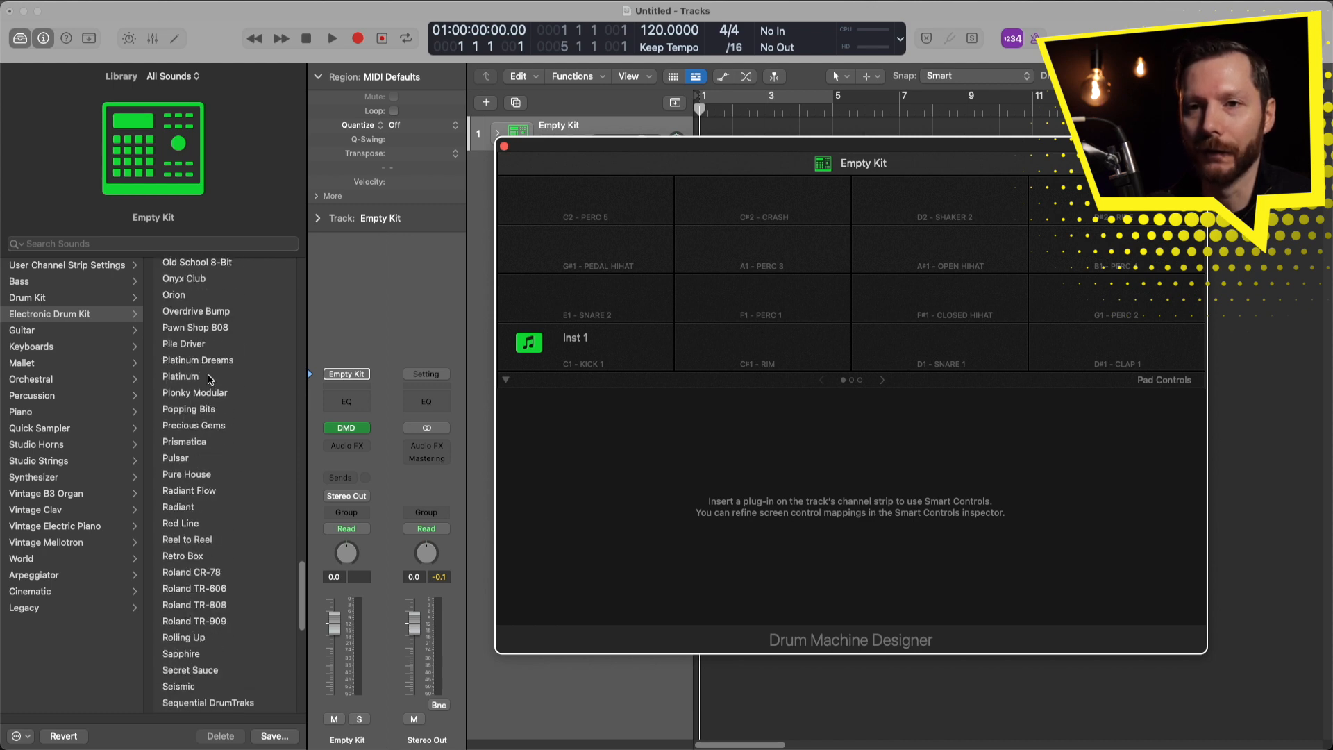
scroll(210, 380, up, 6)
scroll(208, 377, up, 10)
scroll(208, 379, up, 10)
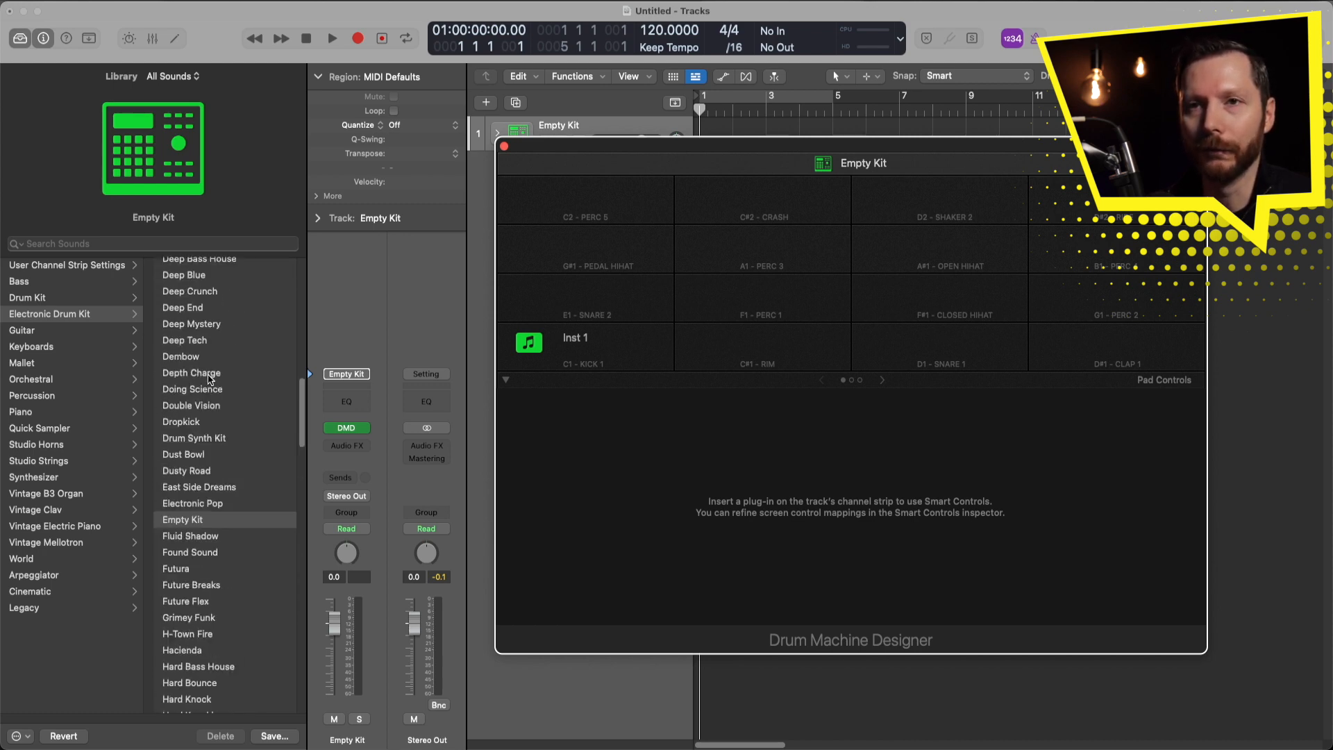
scroll(209, 381, up, 1)
scroll(209, 380, up, 2)
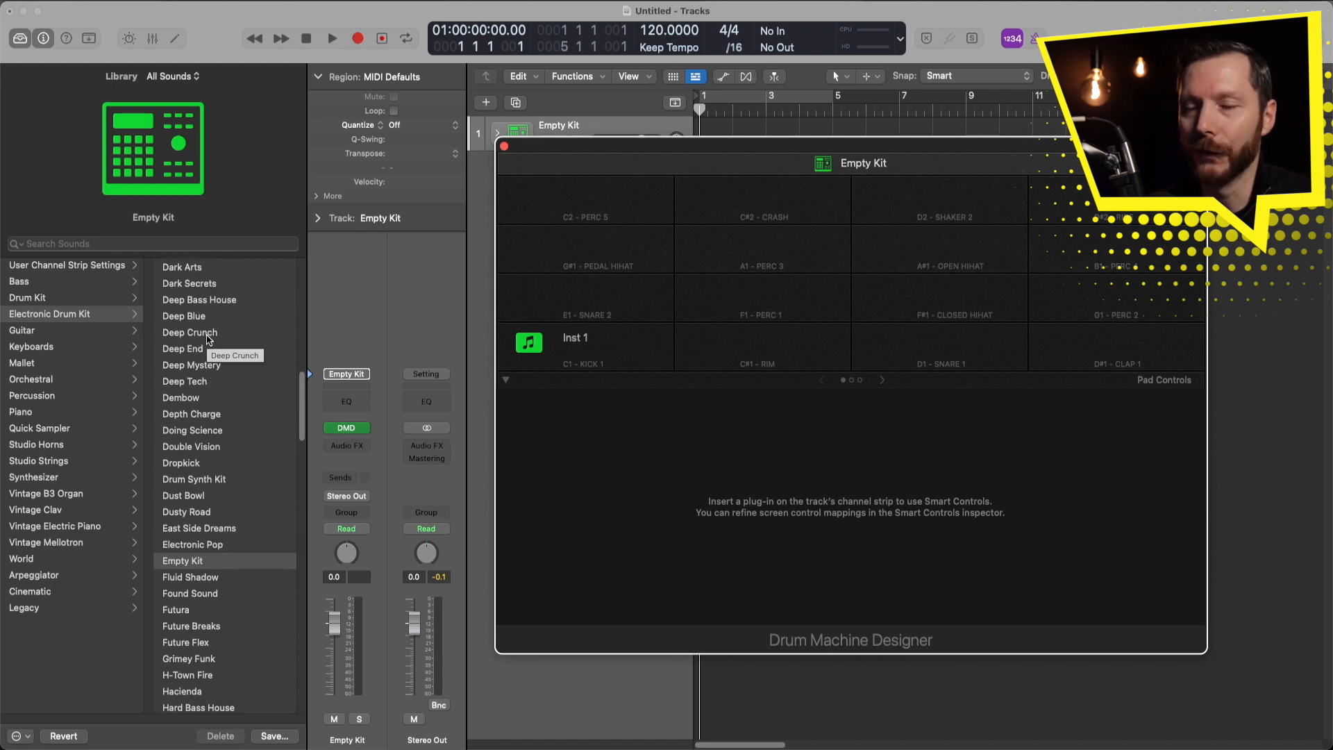
Load the Deep Crunch kit, inspect its Kick 1, Snare 2, Rim and Clap 1 pads, then return to kit controls.
click(208, 334)
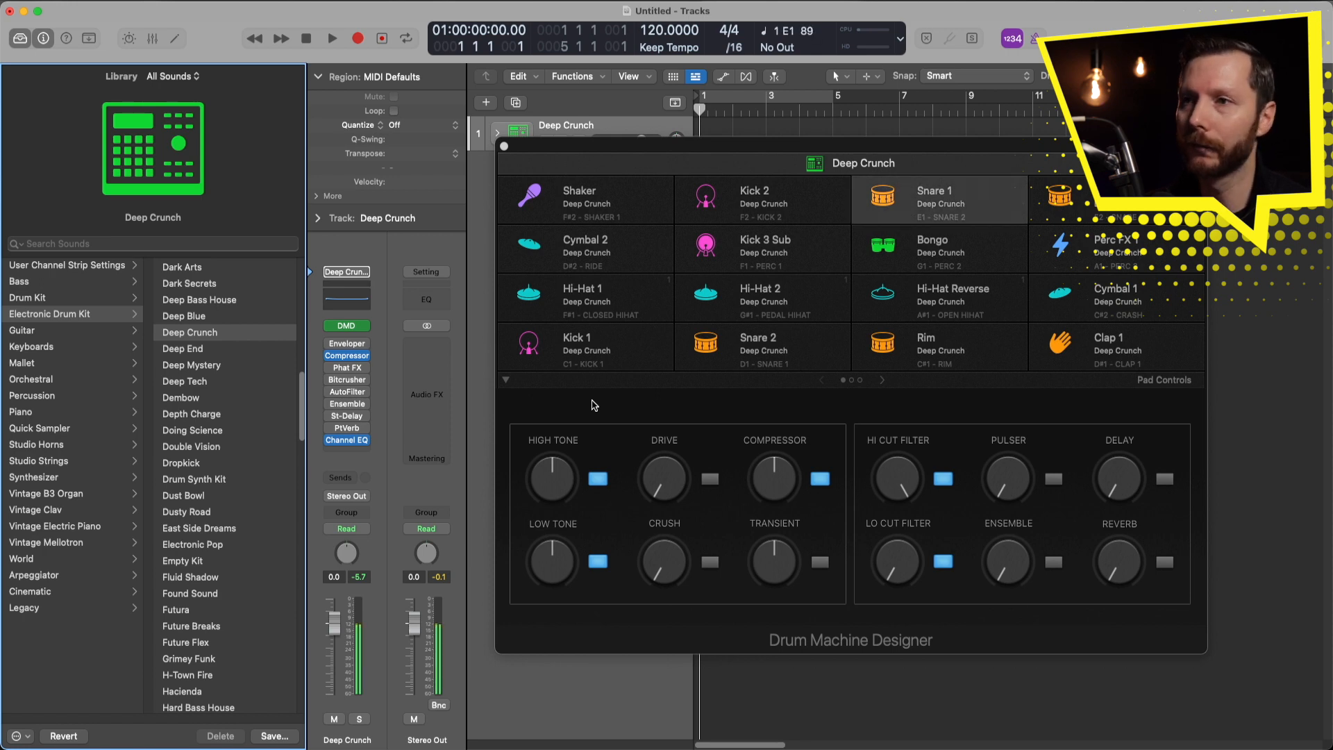
click(528, 347)
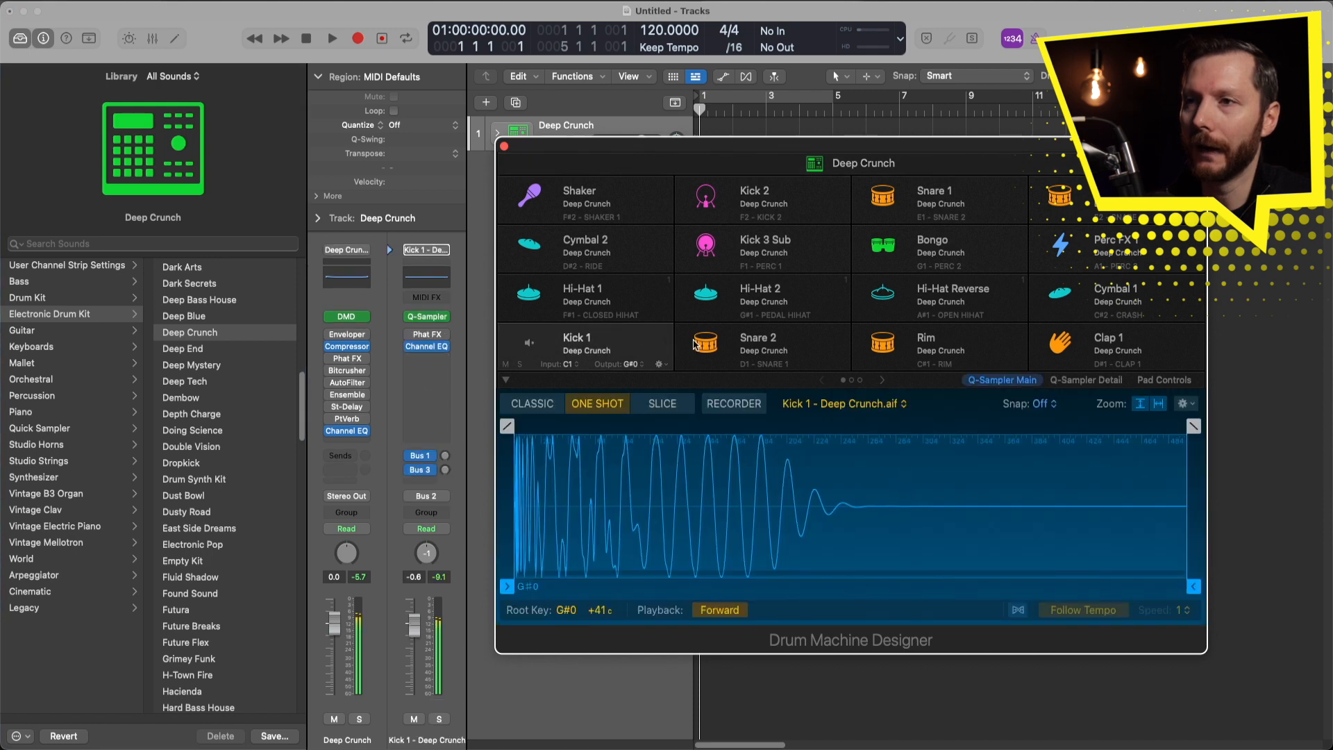
click(708, 347)
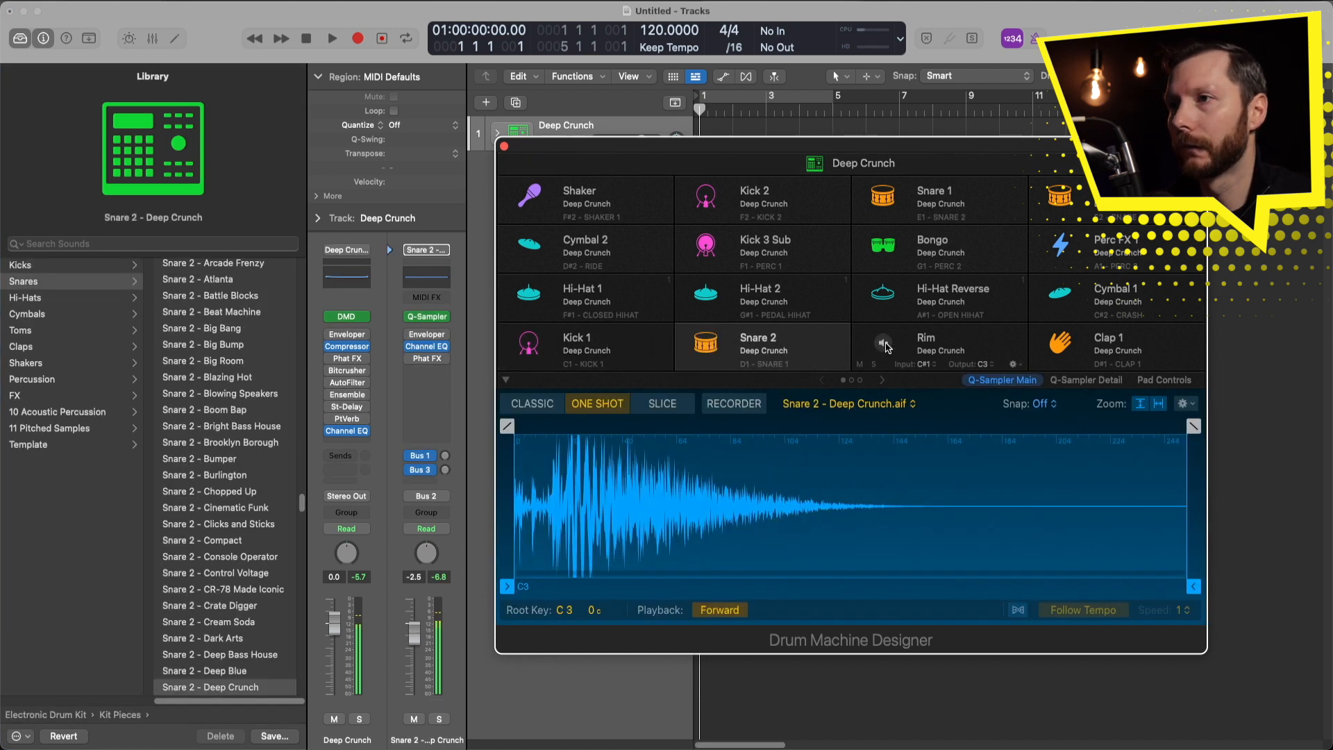
click(883, 347)
click(1058, 346)
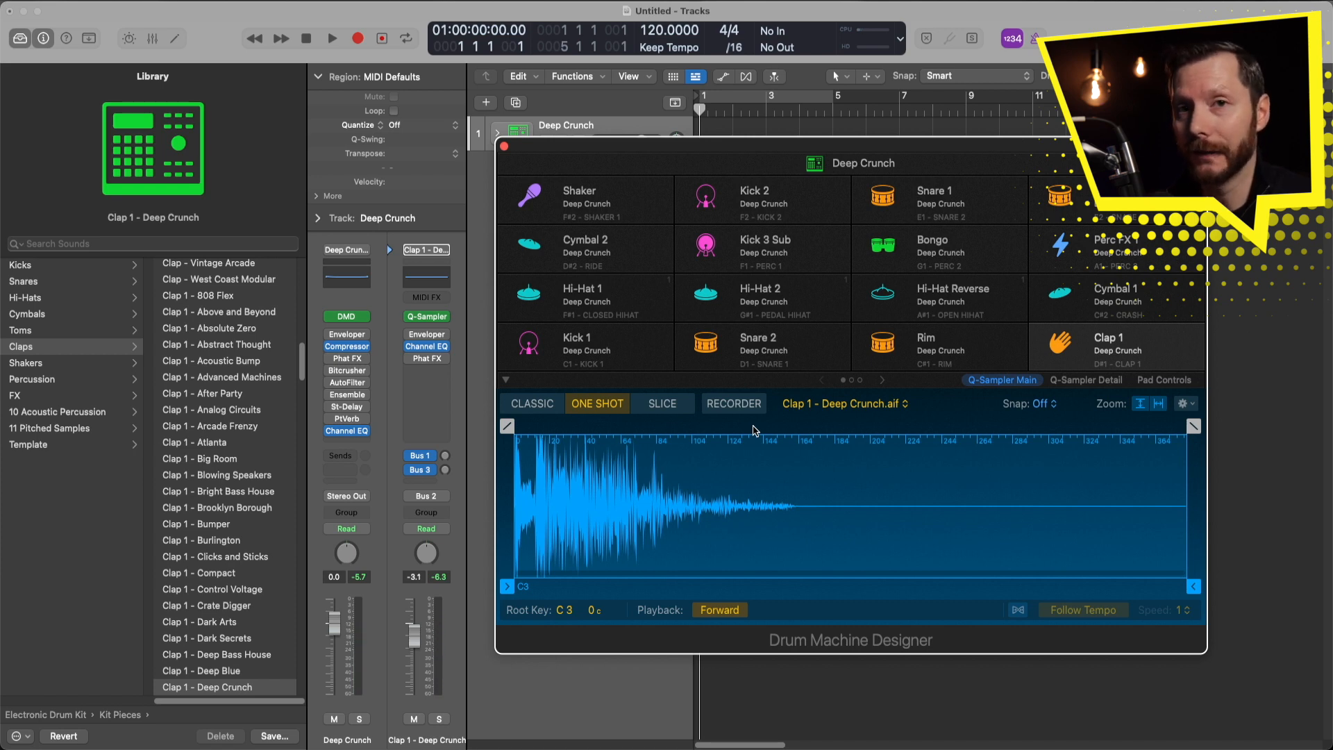
mouse_move(863, 164)
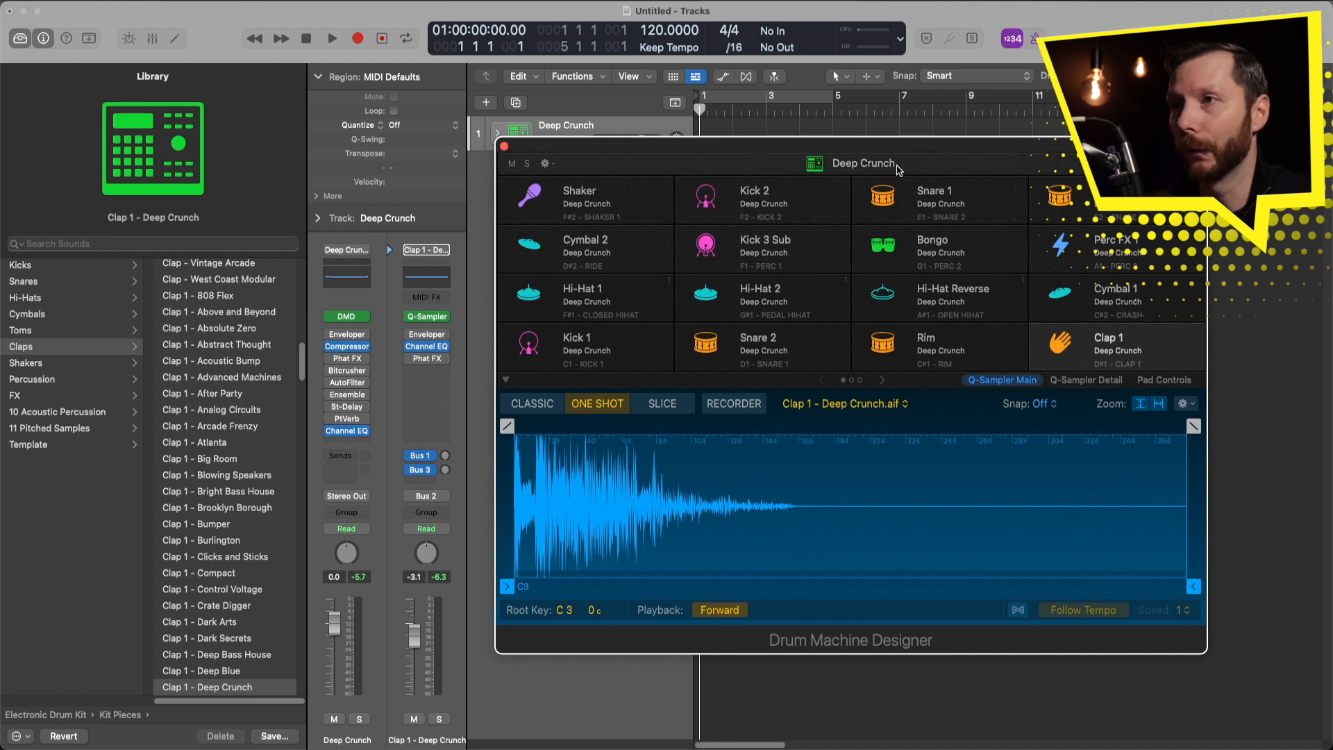
click(897, 168)
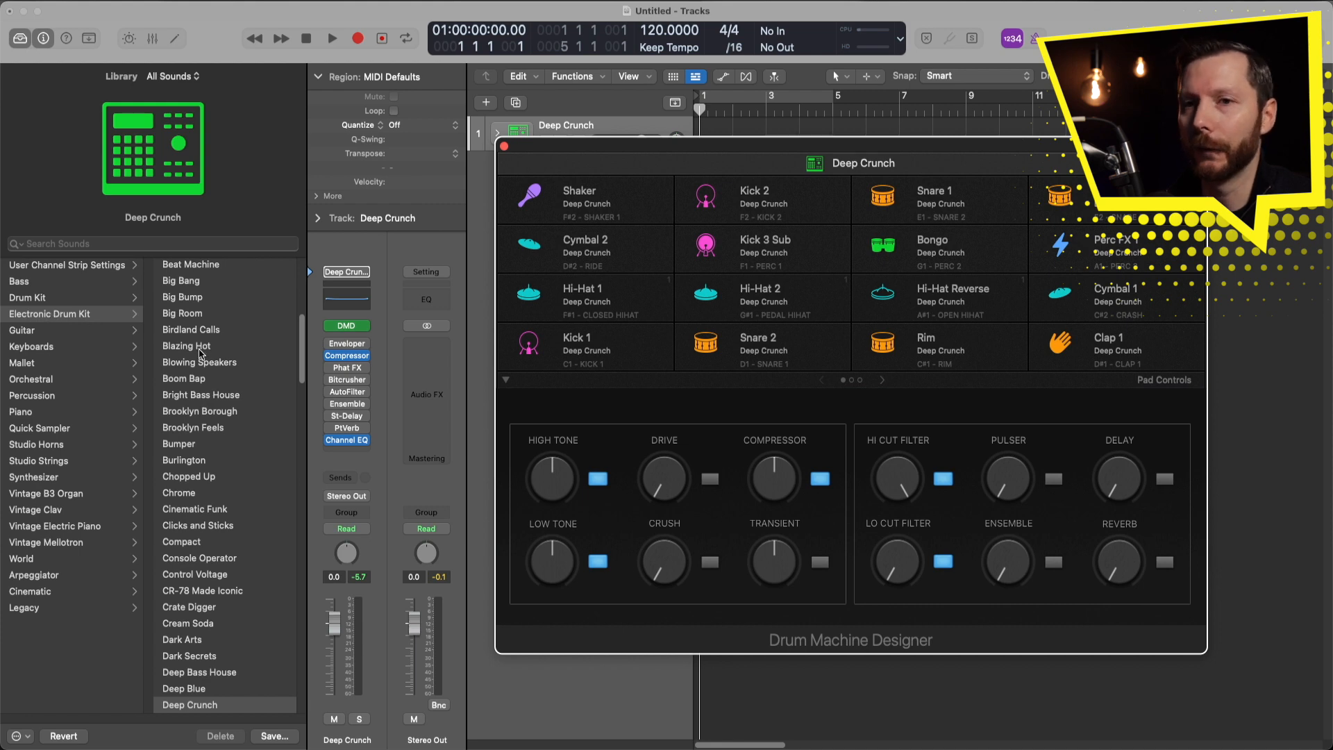
scroll(201, 353, down, 2)
scroll(204, 353, down, 3)
scroll(209, 354, down, 3)
scroll(213, 355, down, 3)
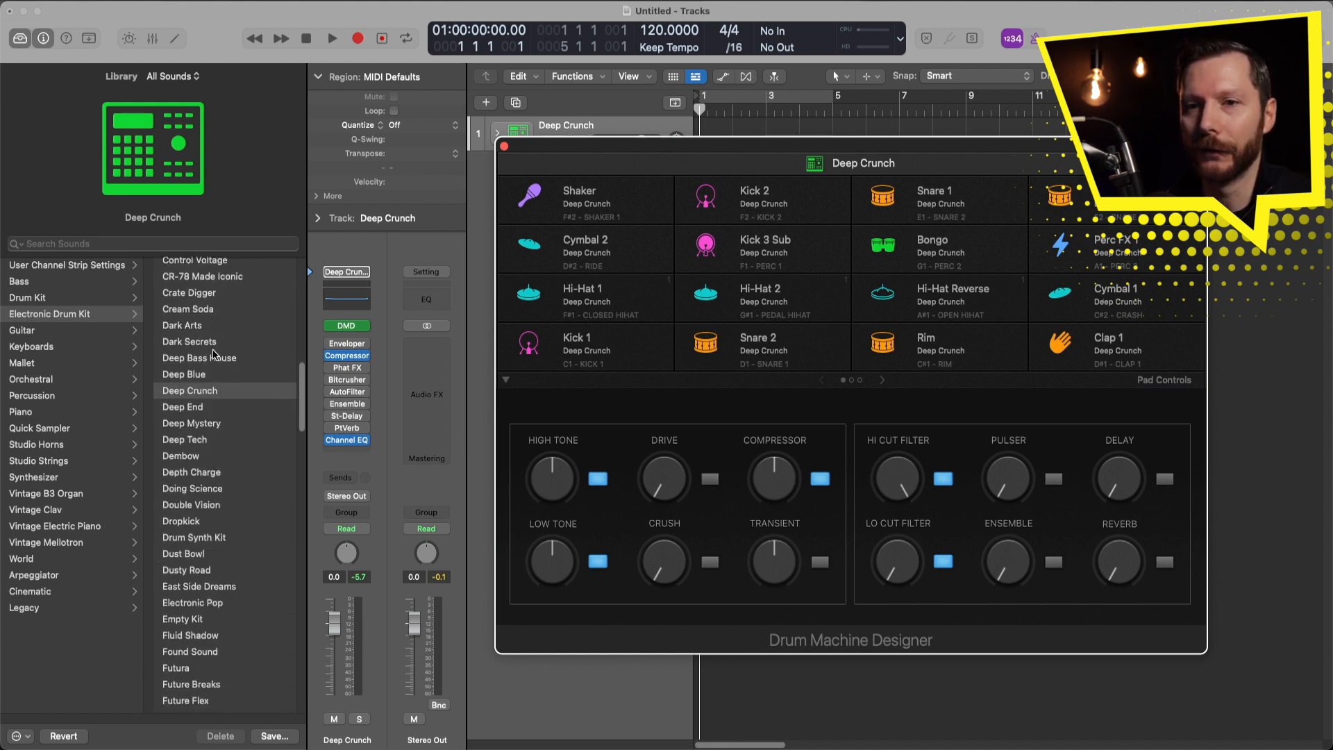
Go back to the Empty Kit and audition kicks on the Inst 1 pad, settling on Midtown Summer.
click(216, 622)
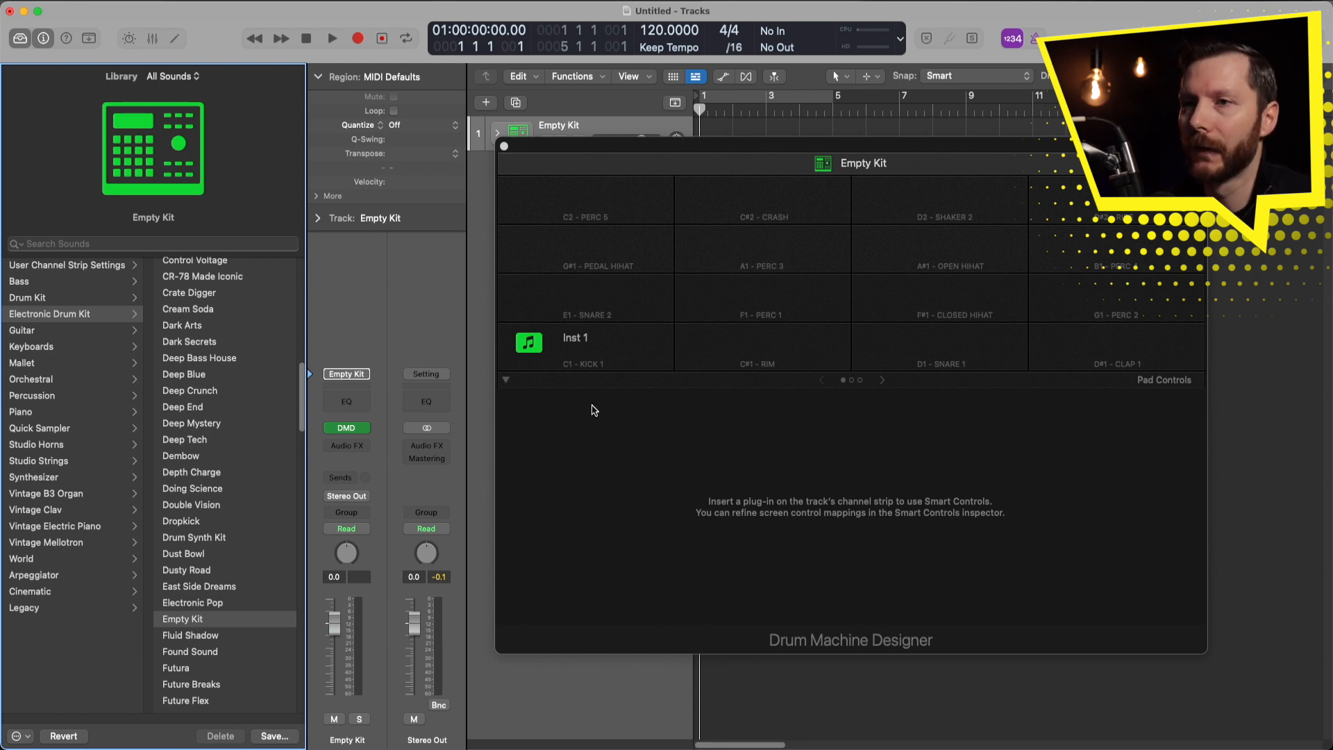
click(594, 345)
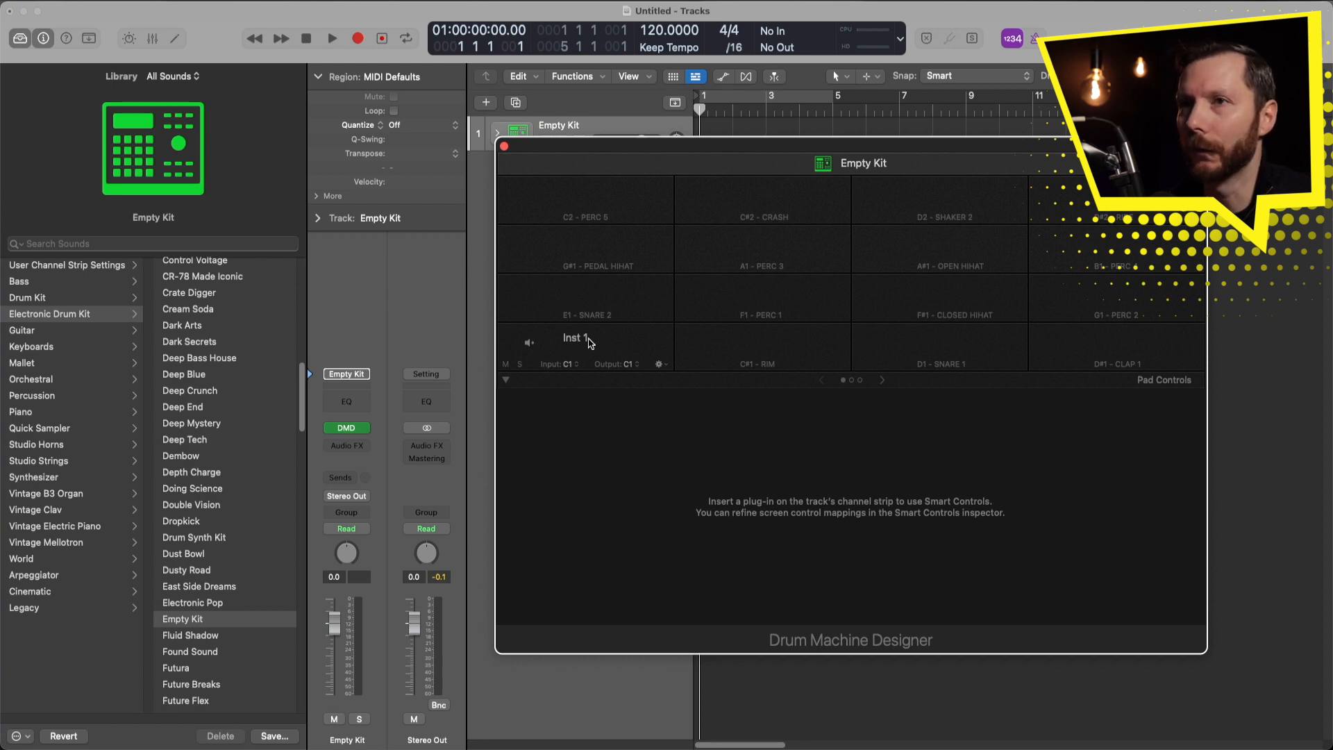
click(589, 344)
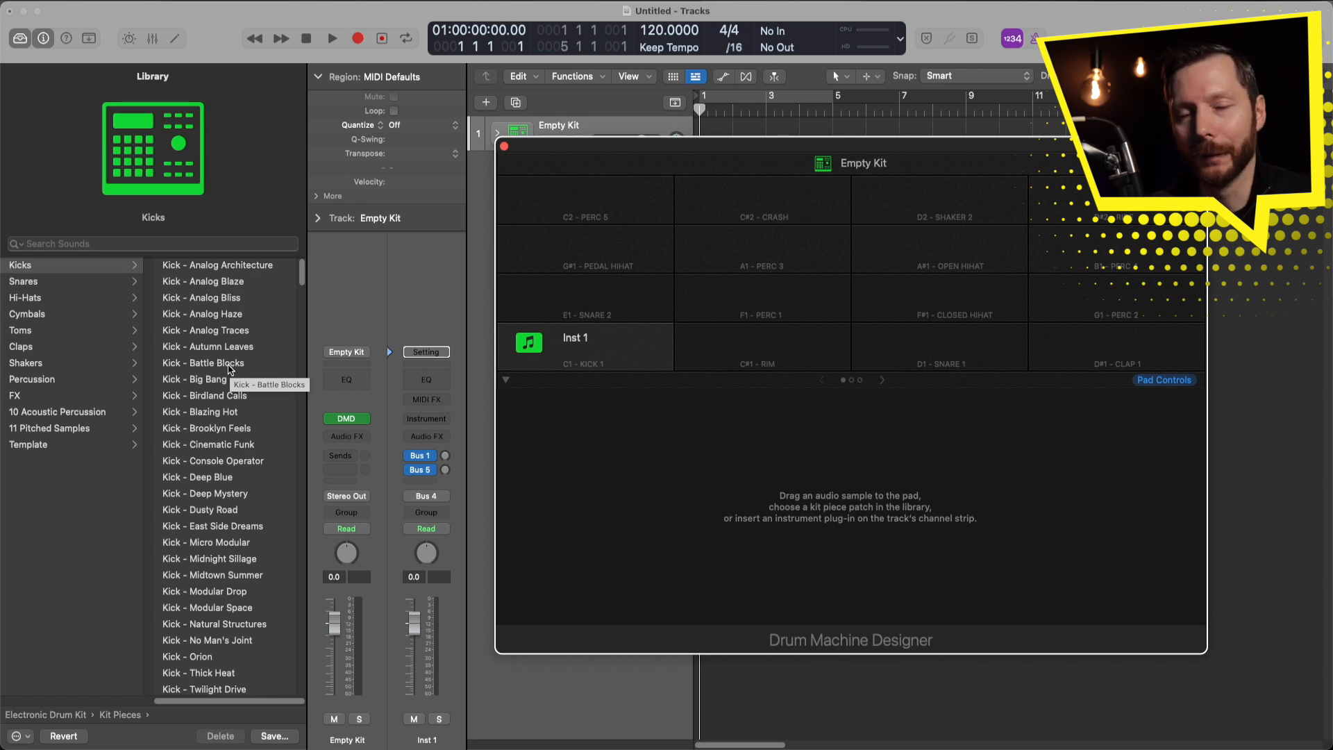
click(208, 346)
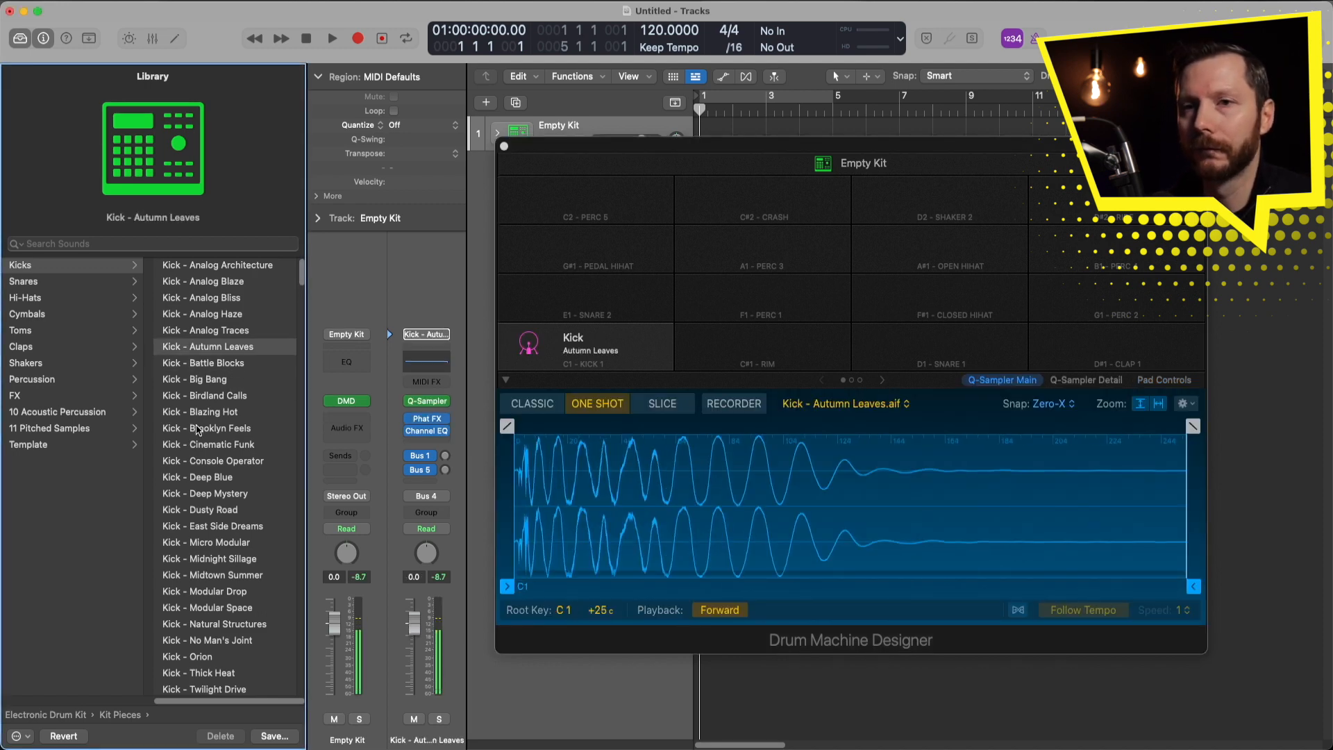
click(196, 431)
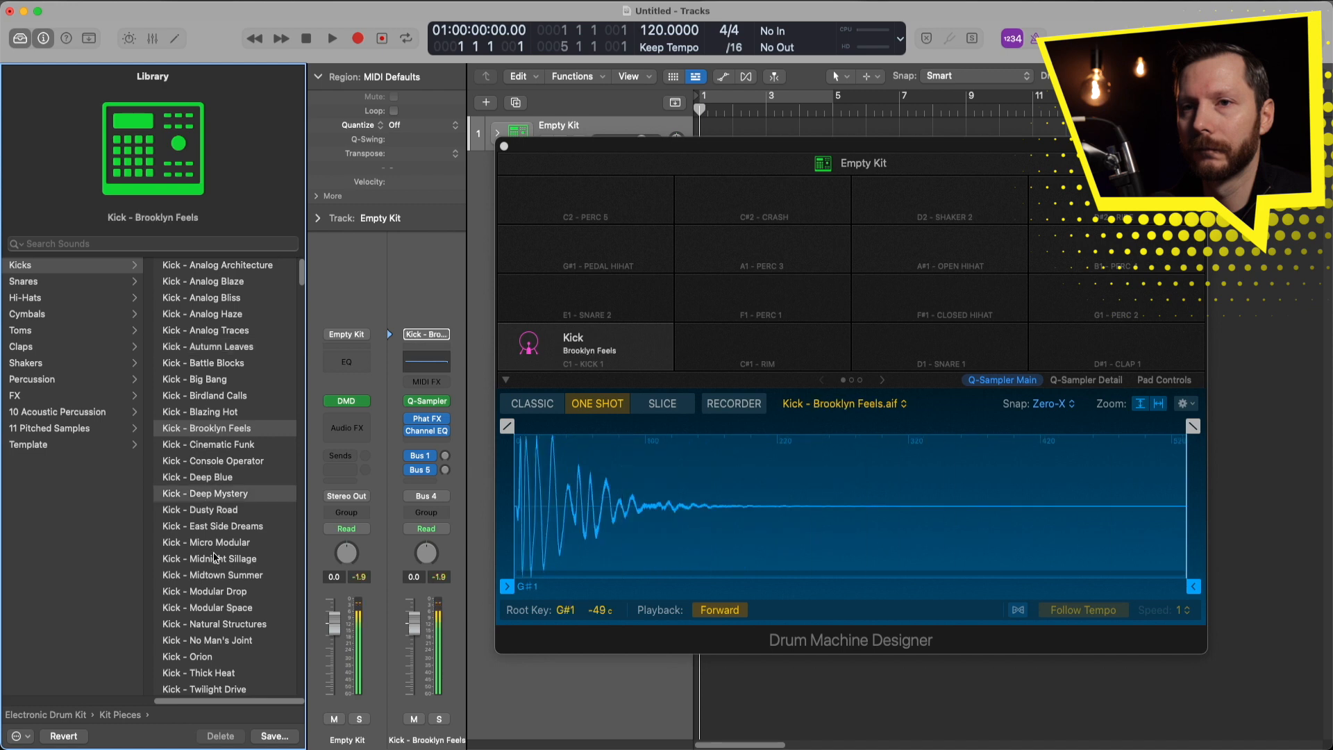
click(214, 575)
click(221, 641)
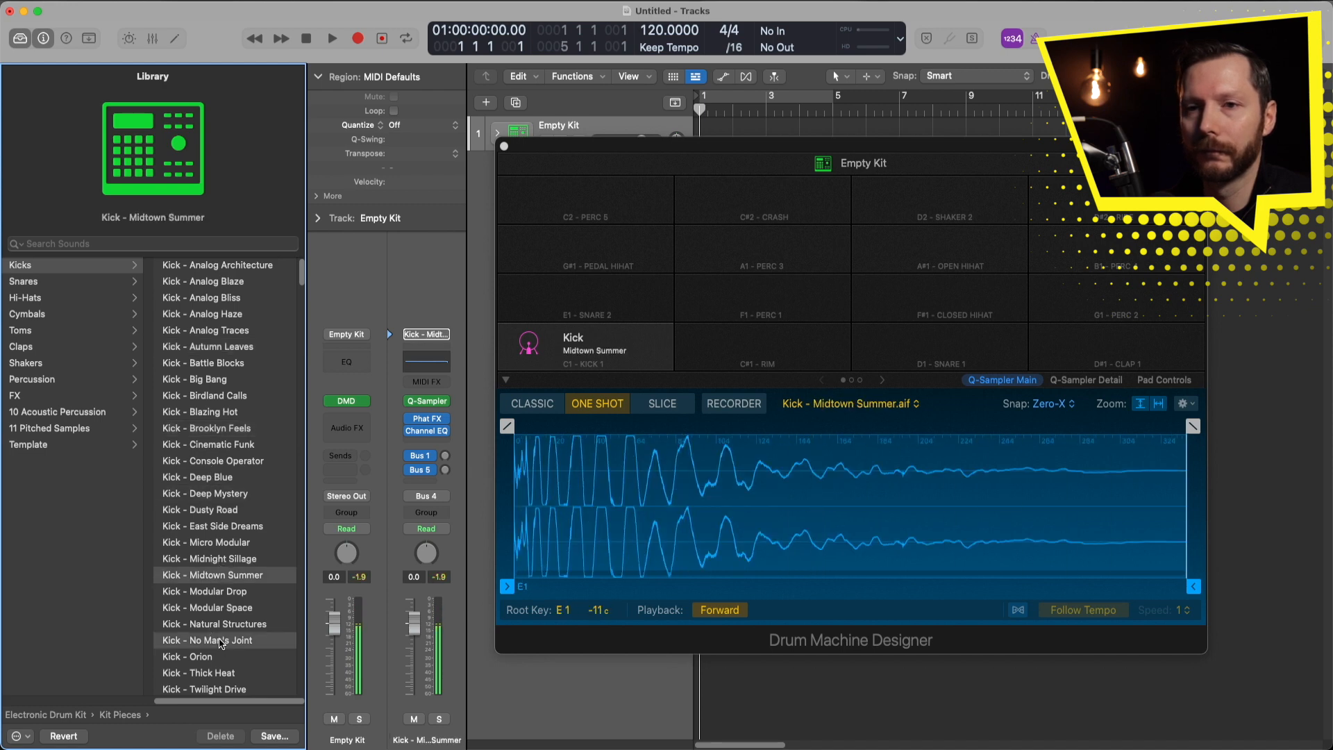
click(219, 575)
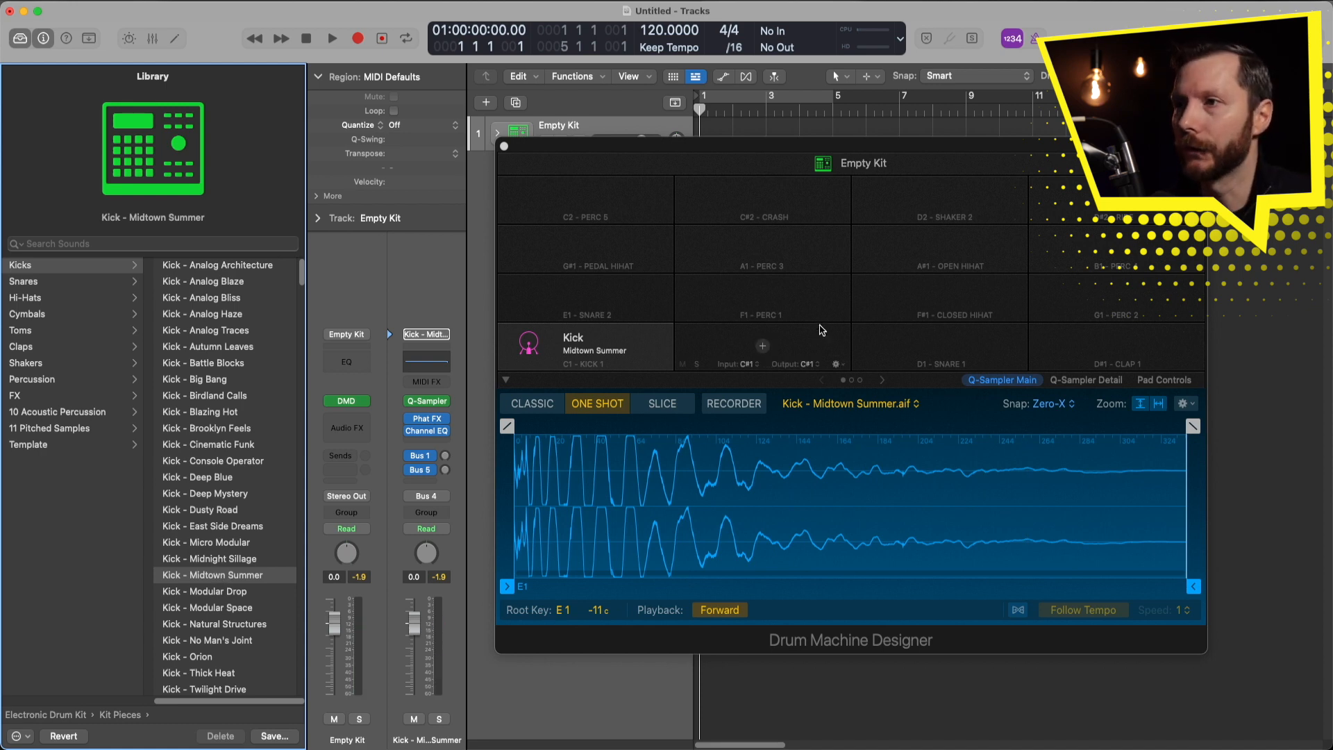
Add a new instrument to the D1 snare pad.
click(948, 347)
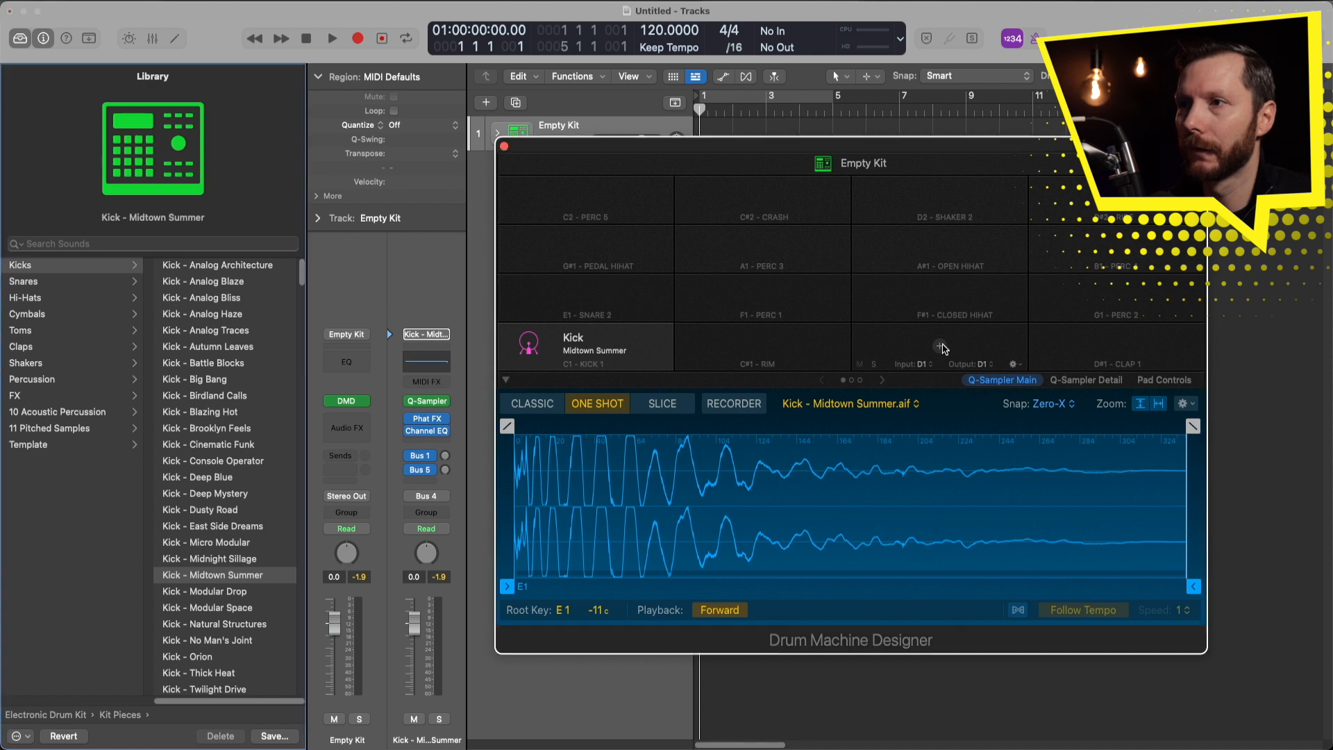
click(940, 349)
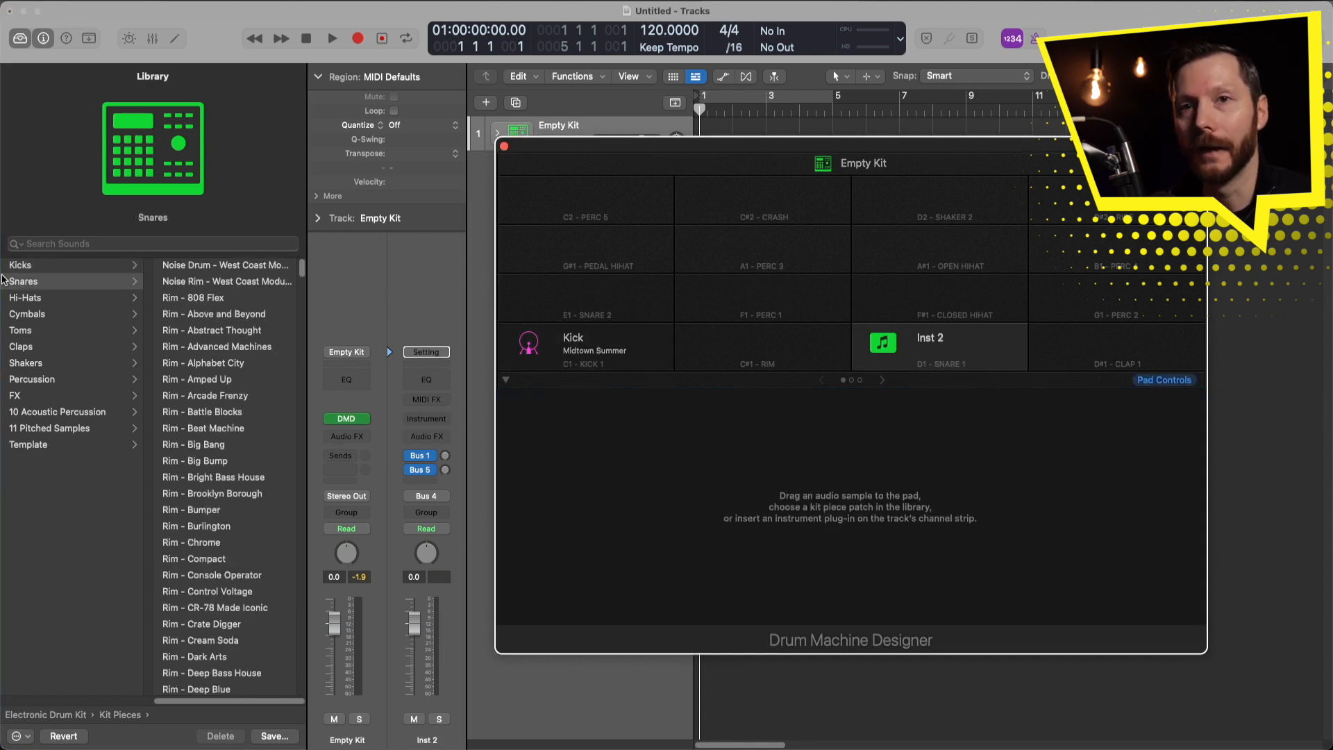
scroll(237, 377, down, 2)
scroll(236, 377, down, 10)
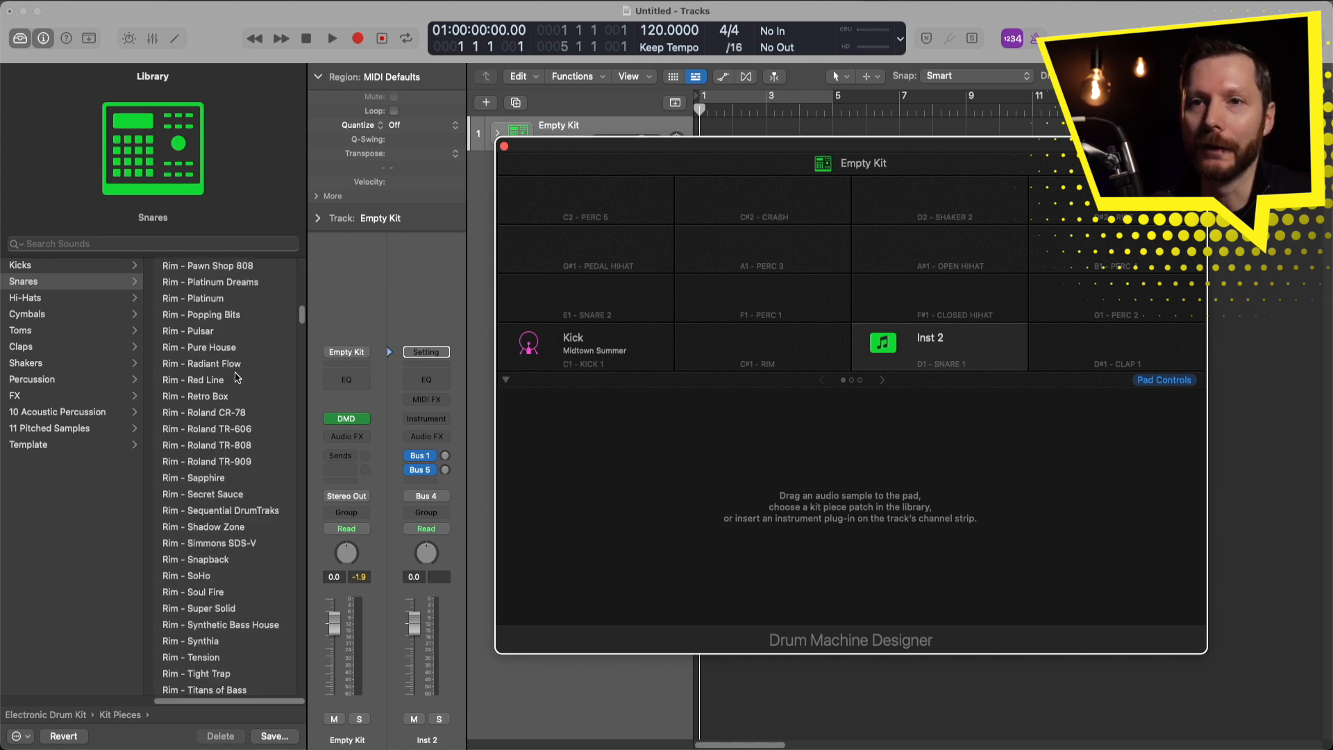
scroll(237, 377, down, 5)
scroll(237, 378, up, 15)
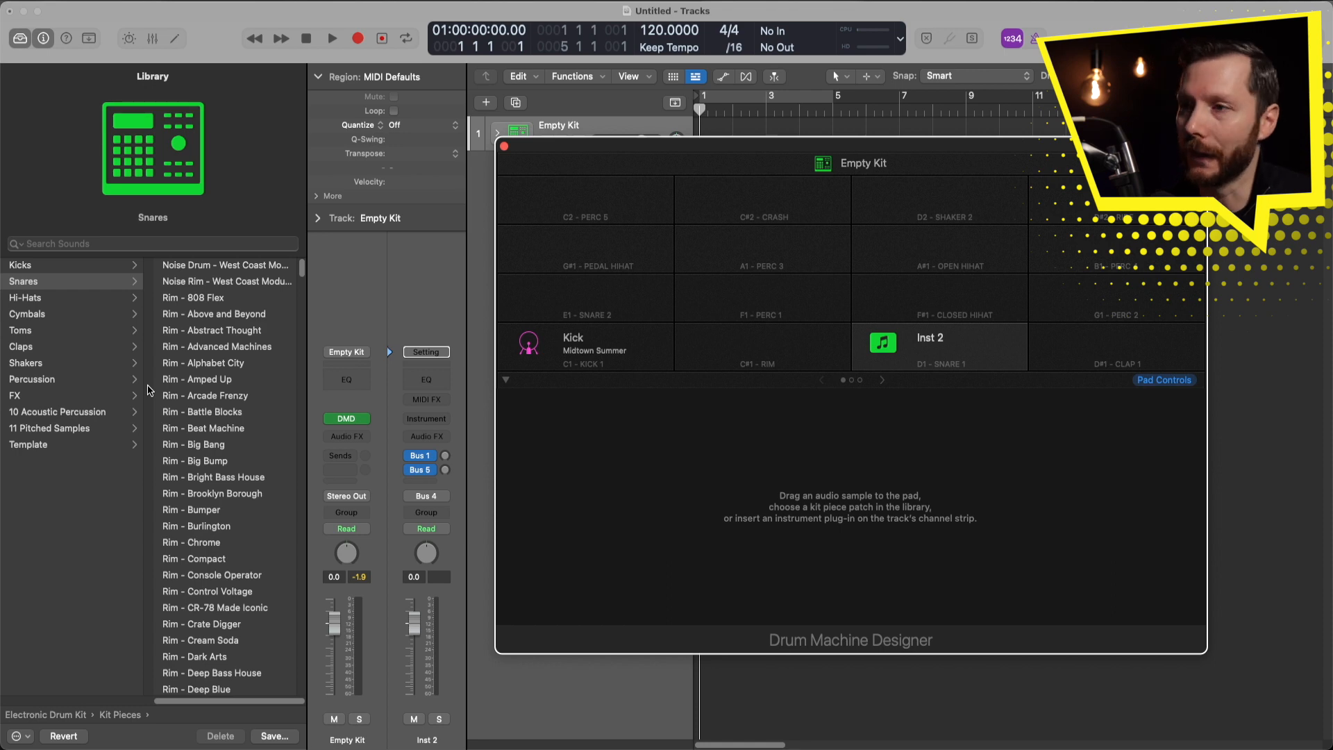
mouse_move(940, 346)
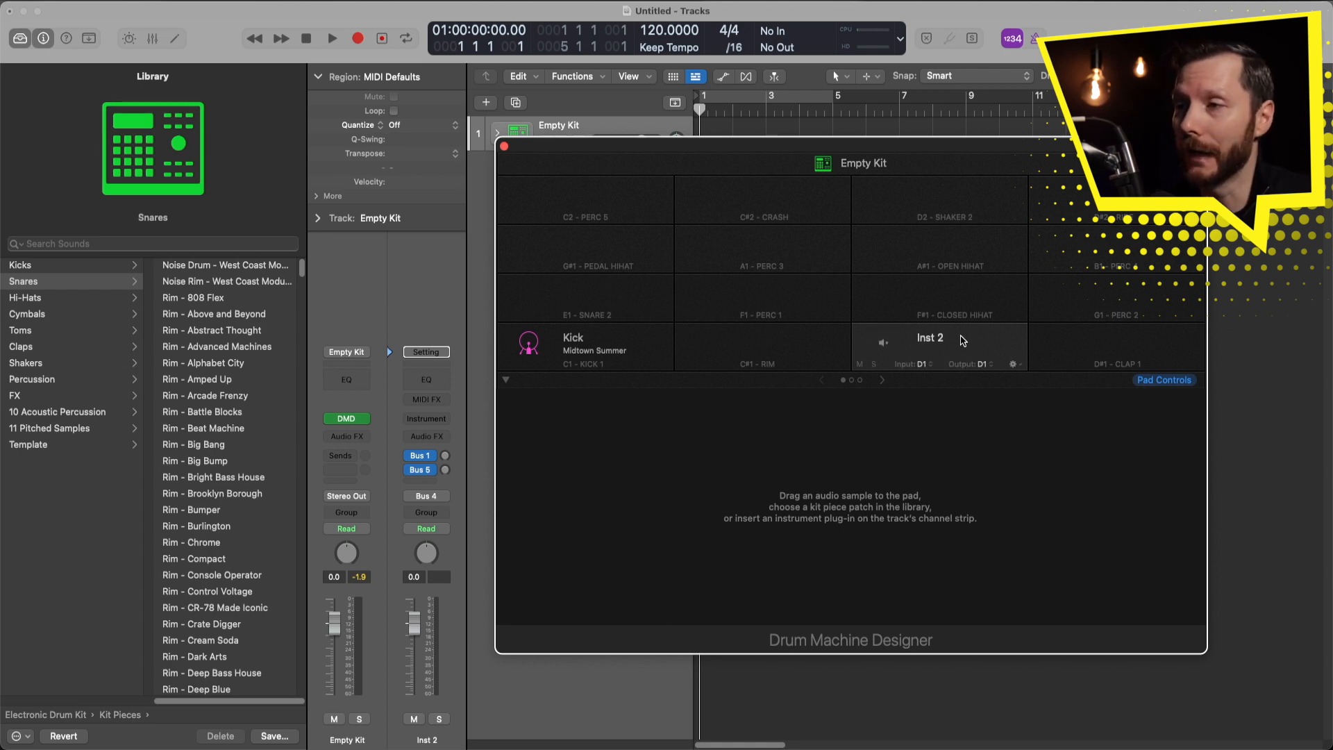
click(881, 341)
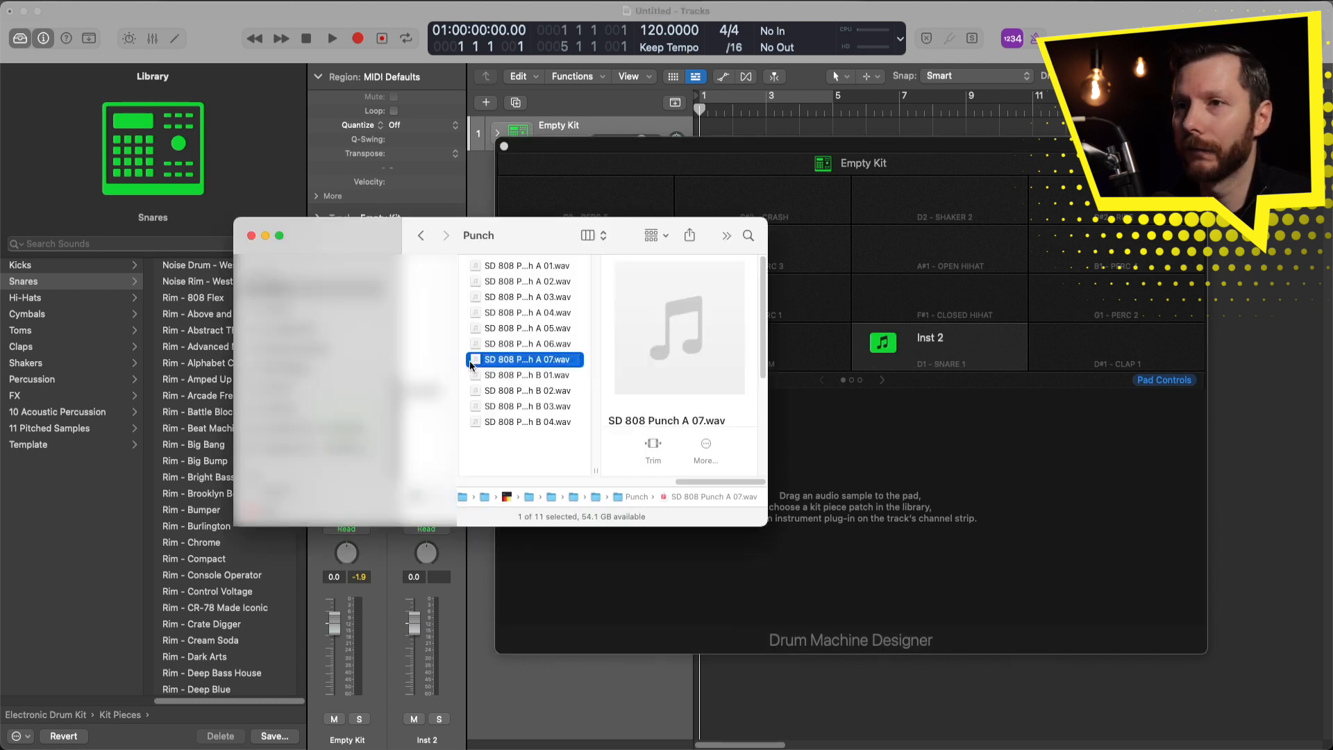
drag(478, 363, 921, 354)
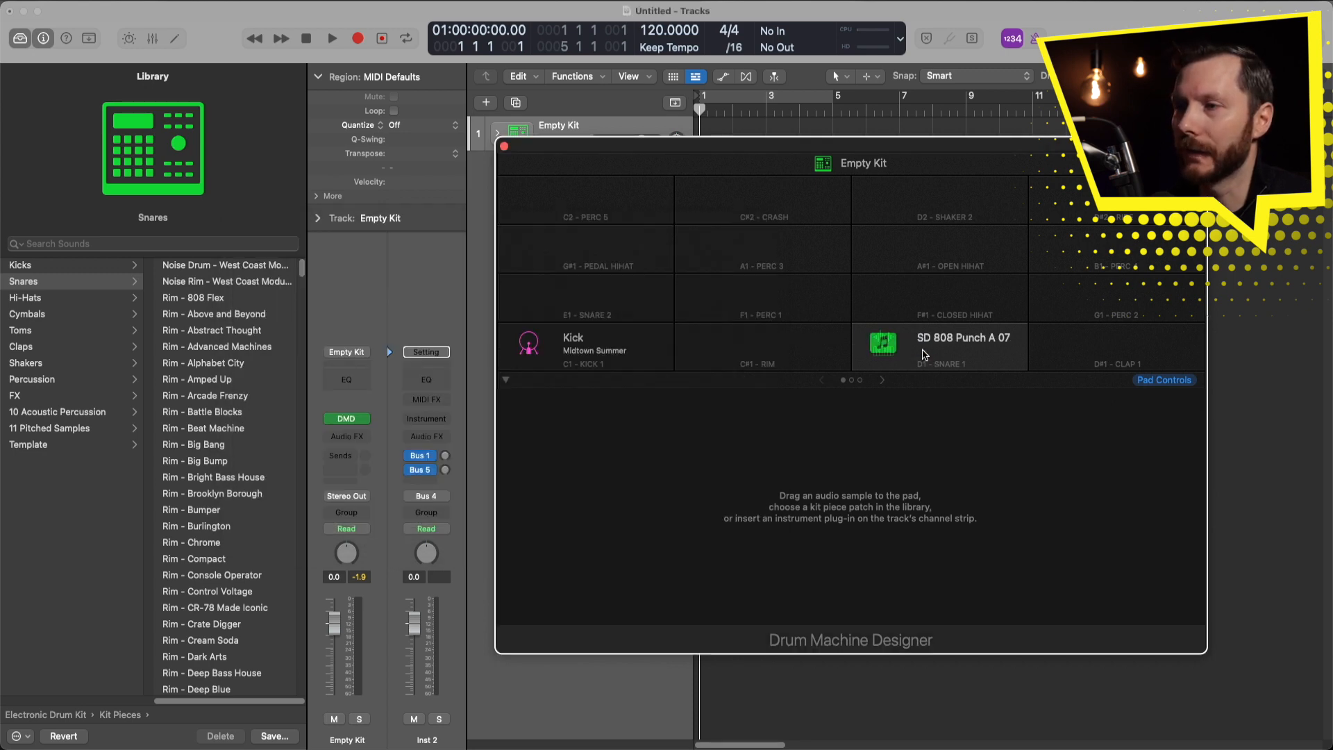
mouse_move(940, 346)
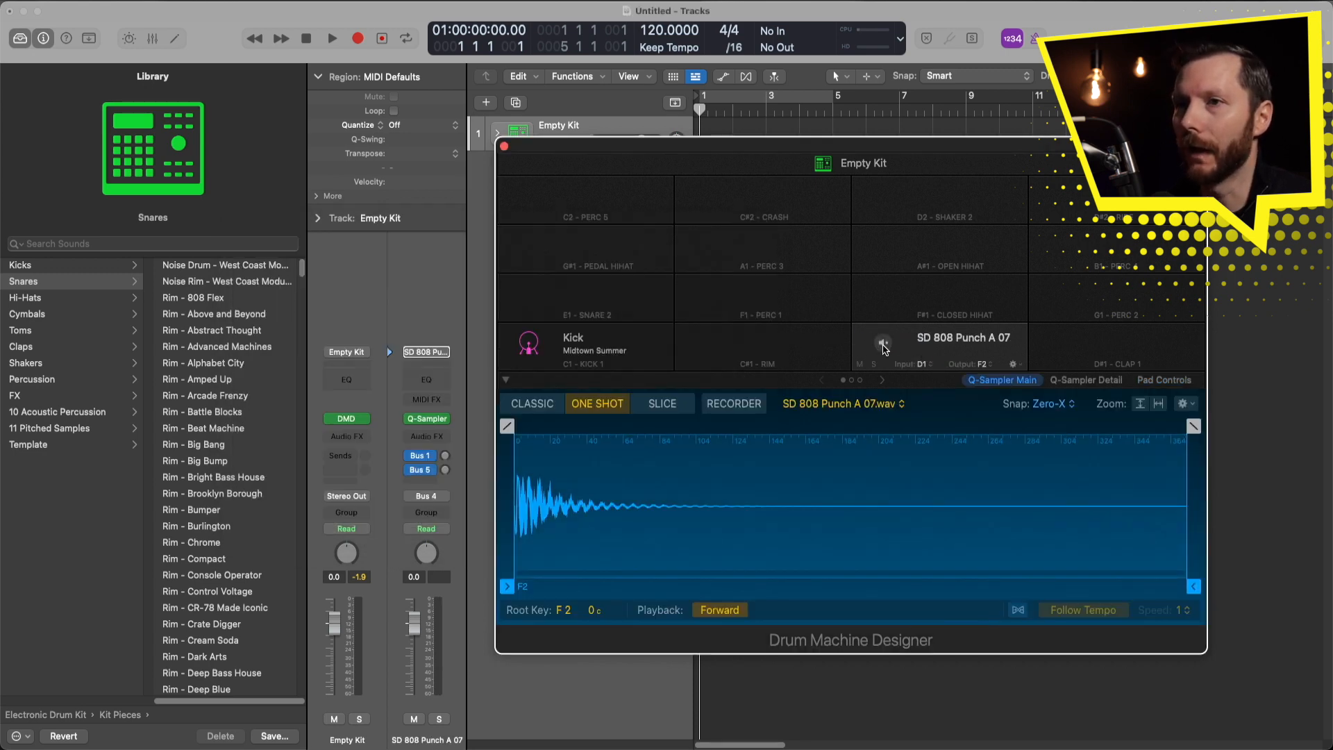
click(883, 345)
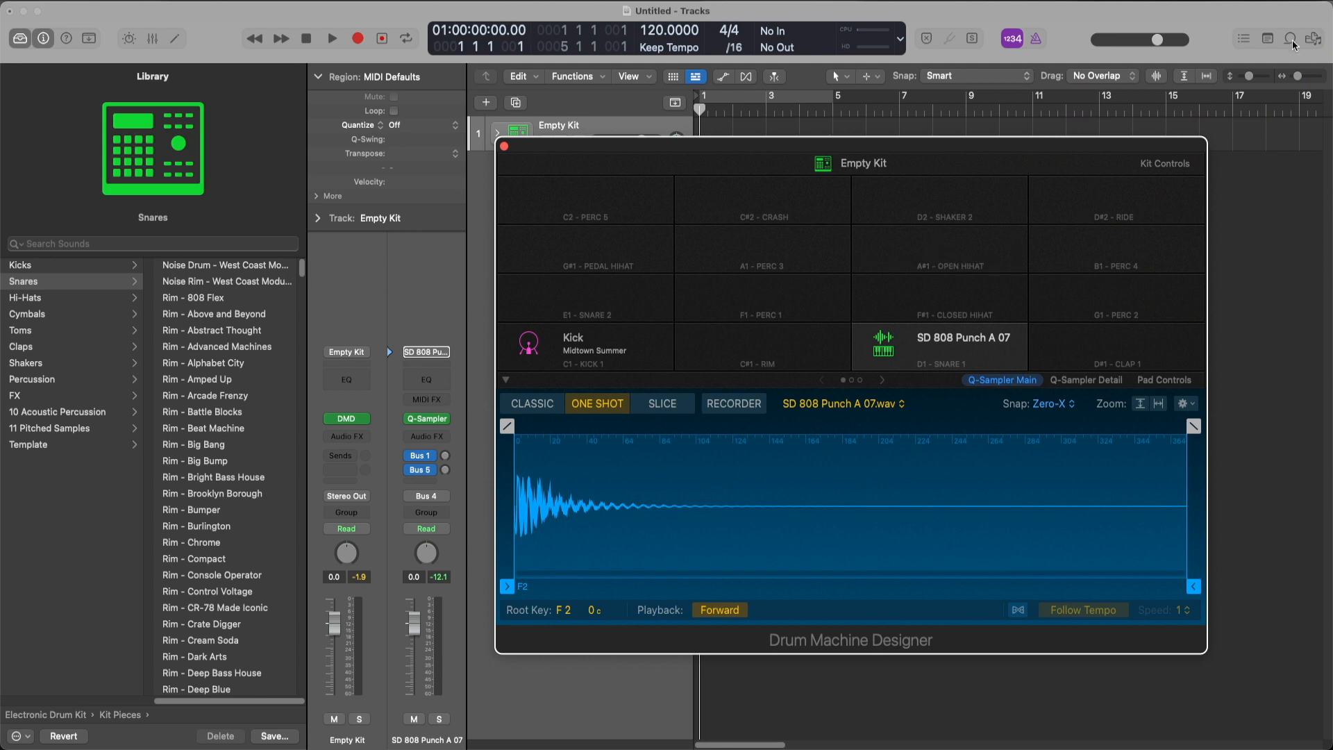
Drag the 60s Shuffle Drumset 01 Apple Loop onto the D1 pad, replacing the SD 808 sample, and audition it.
click(1291, 38)
drag(1076, 152, 763, 155)
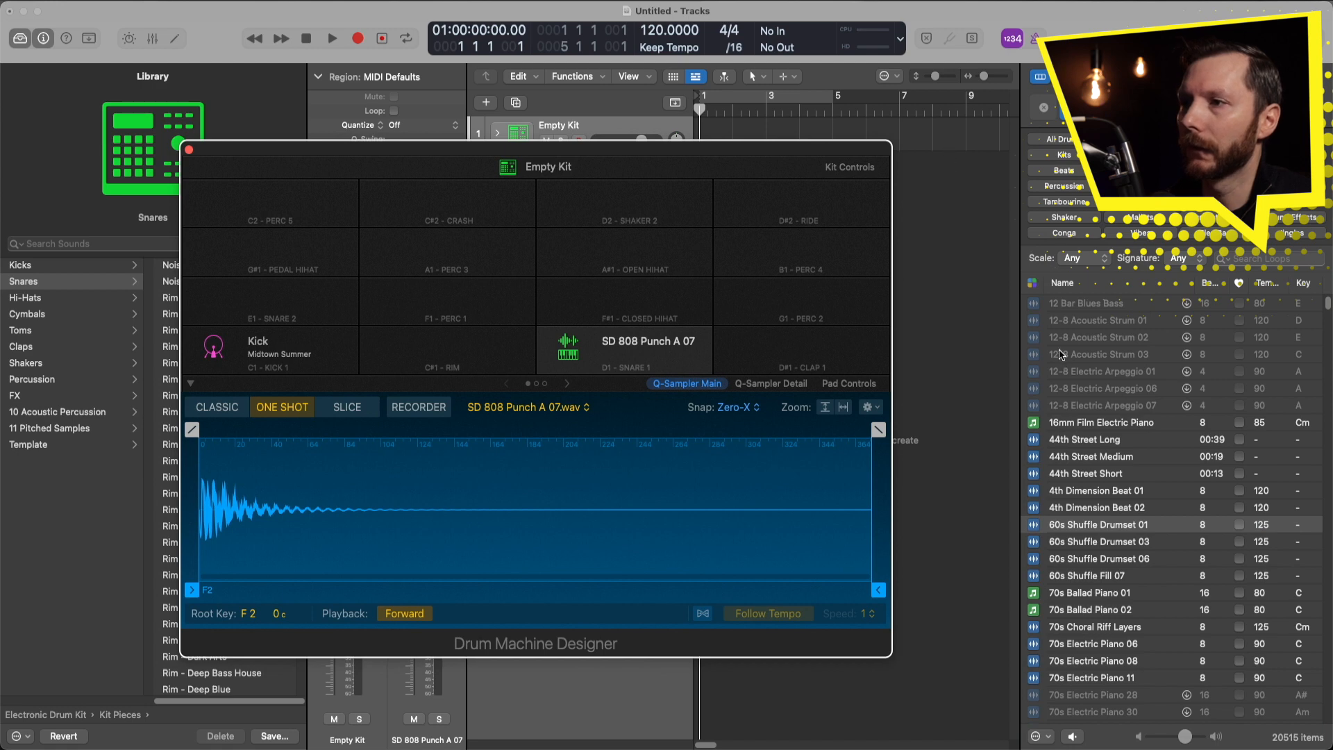
click(1034, 527)
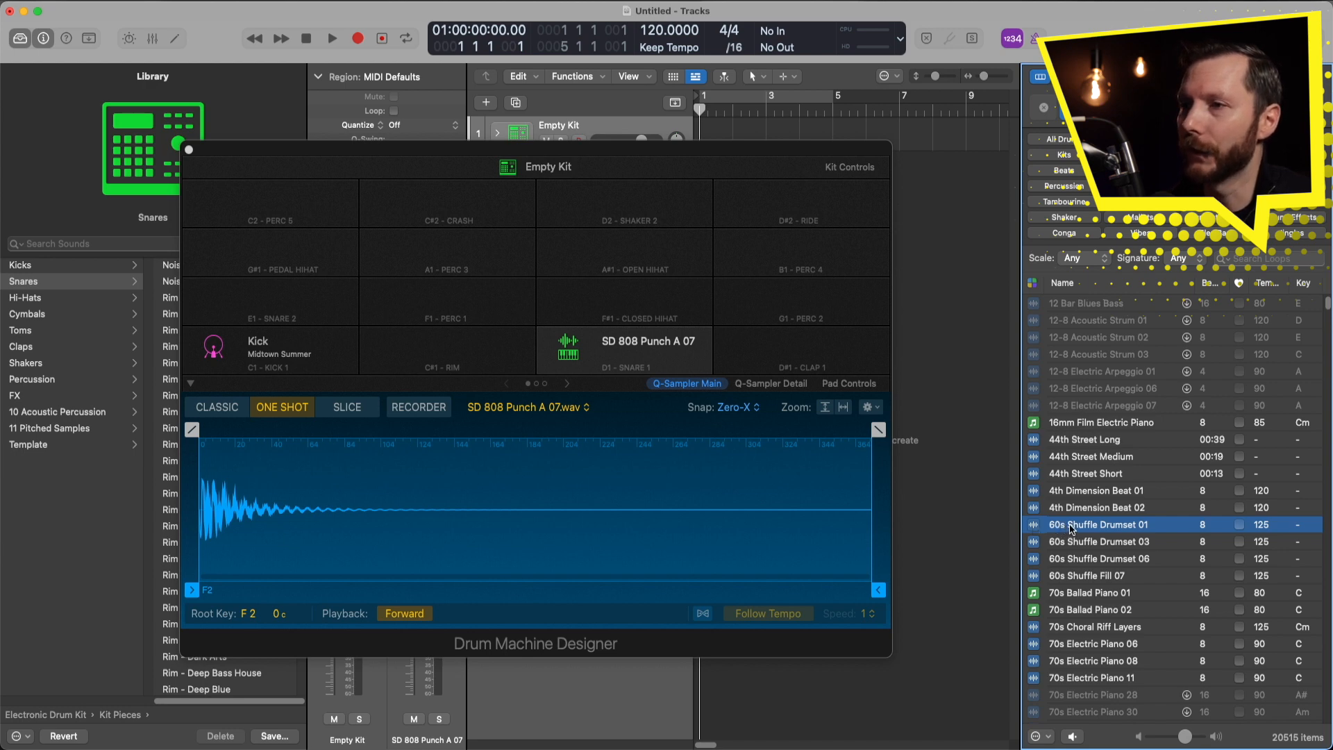
drag(1070, 528, 656, 353)
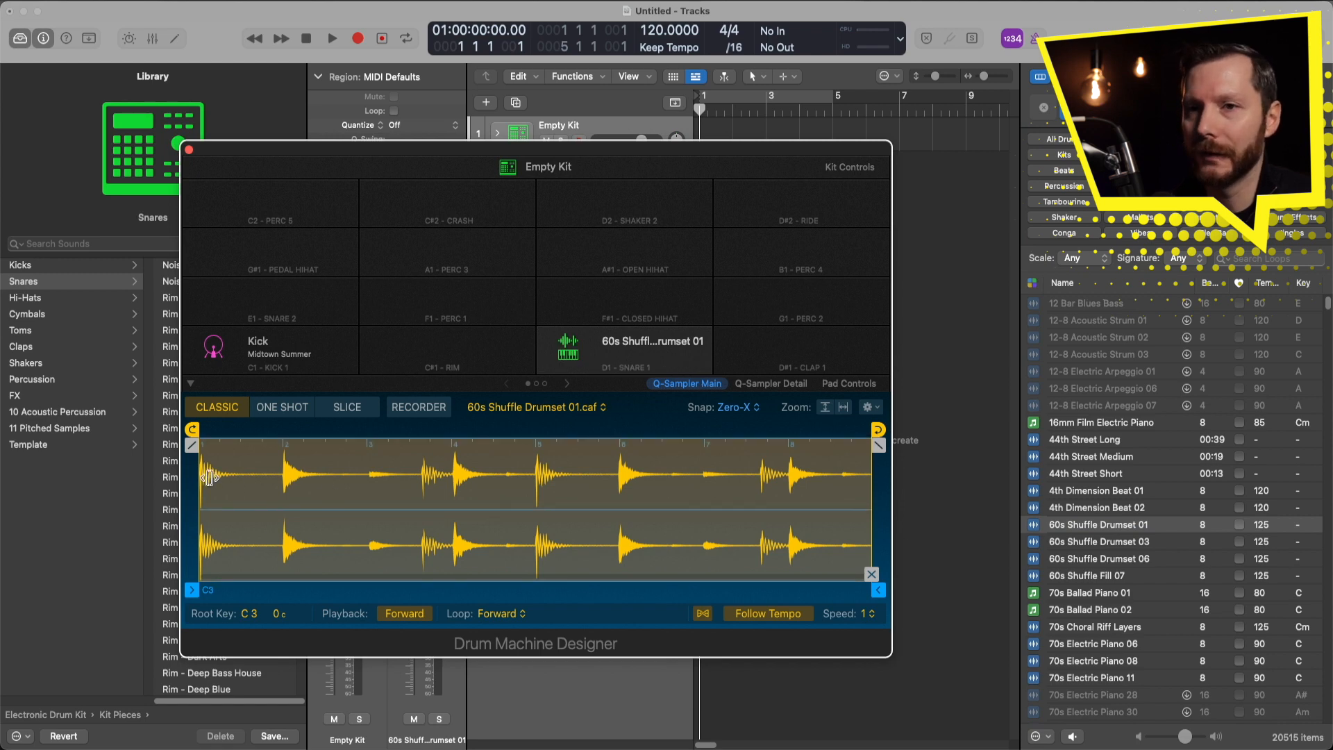
mouse_move(623, 348)
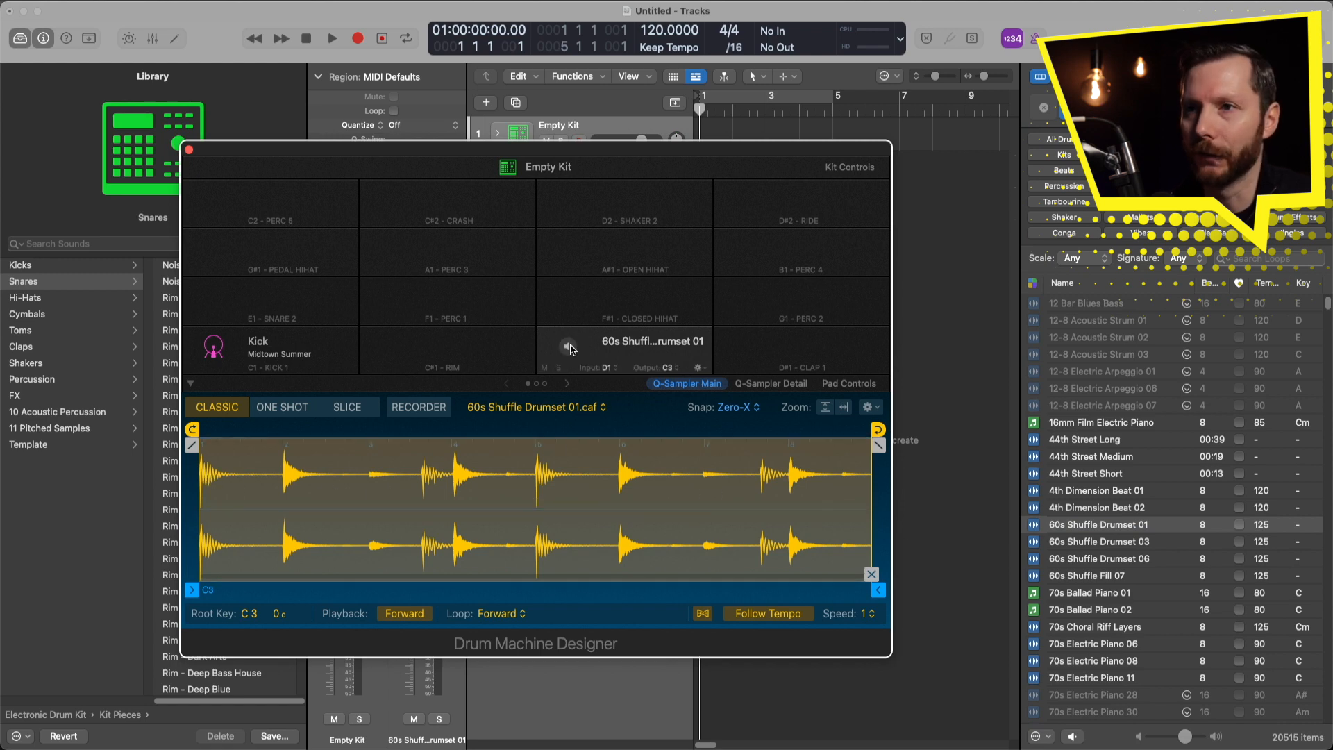
click(568, 348)
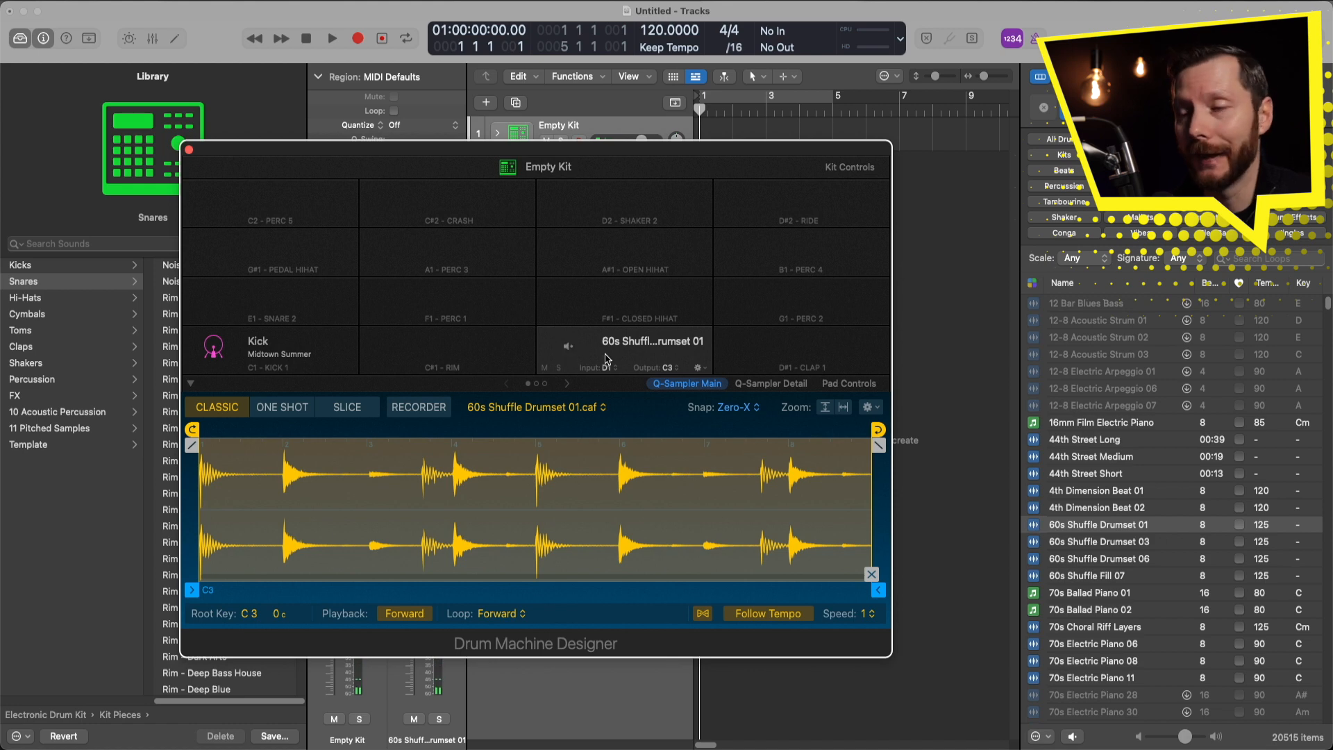
Set the sample to One Shot and trim its start and end markers around a few snare hits.
click(283, 408)
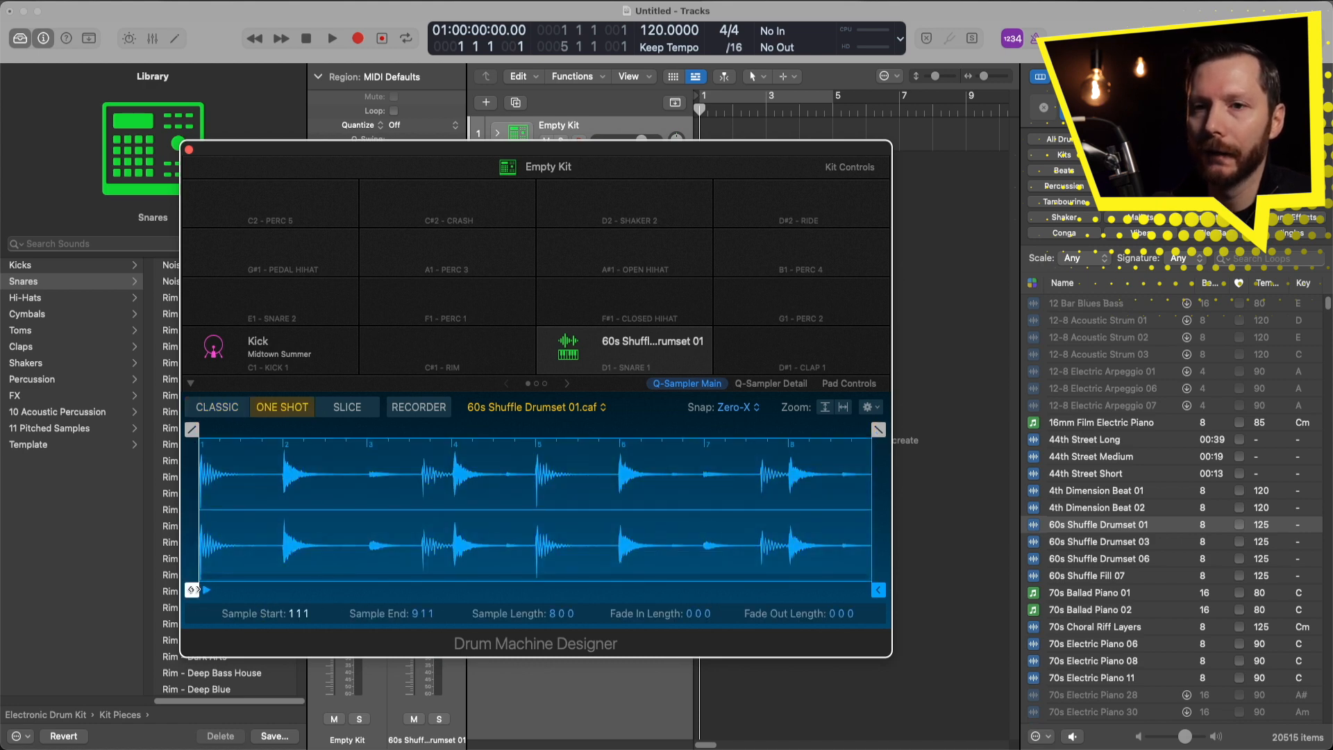
drag(193, 589, 283, 589)
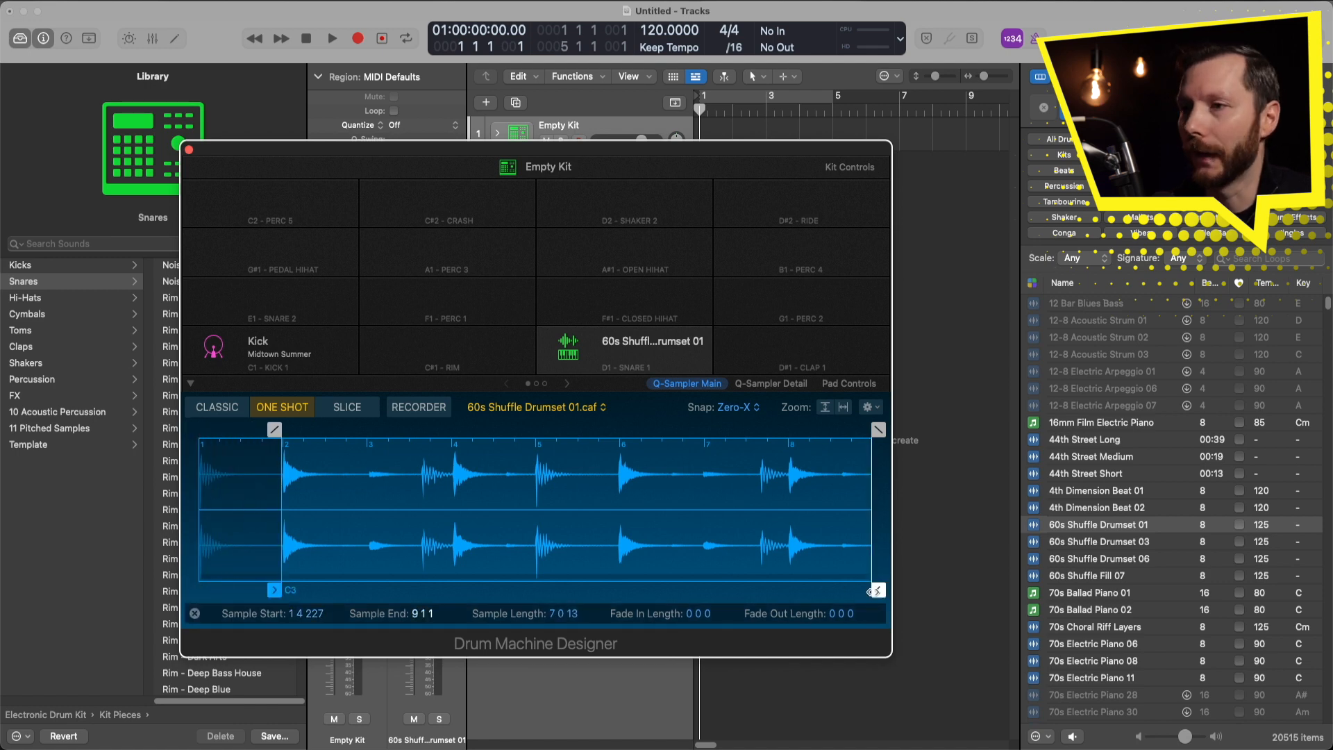
drag(878, 589, 374, 589)
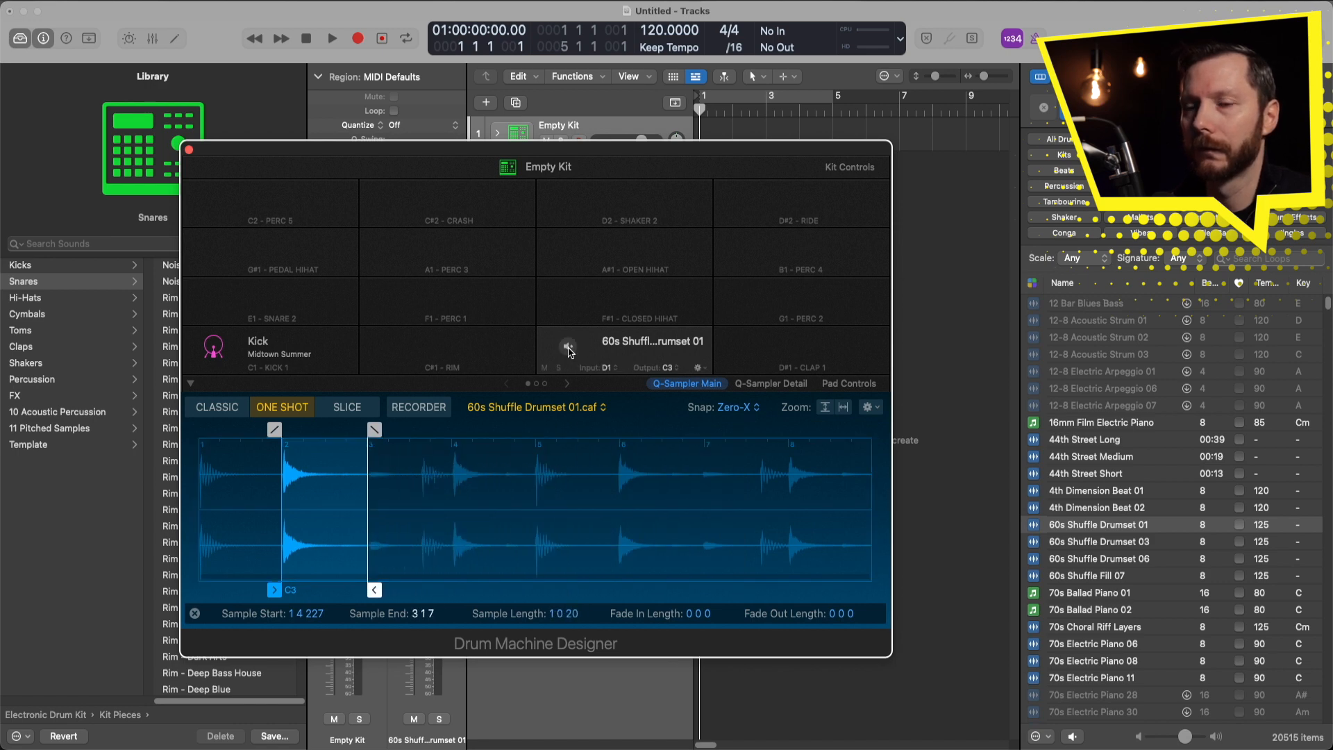
click(570, 350)
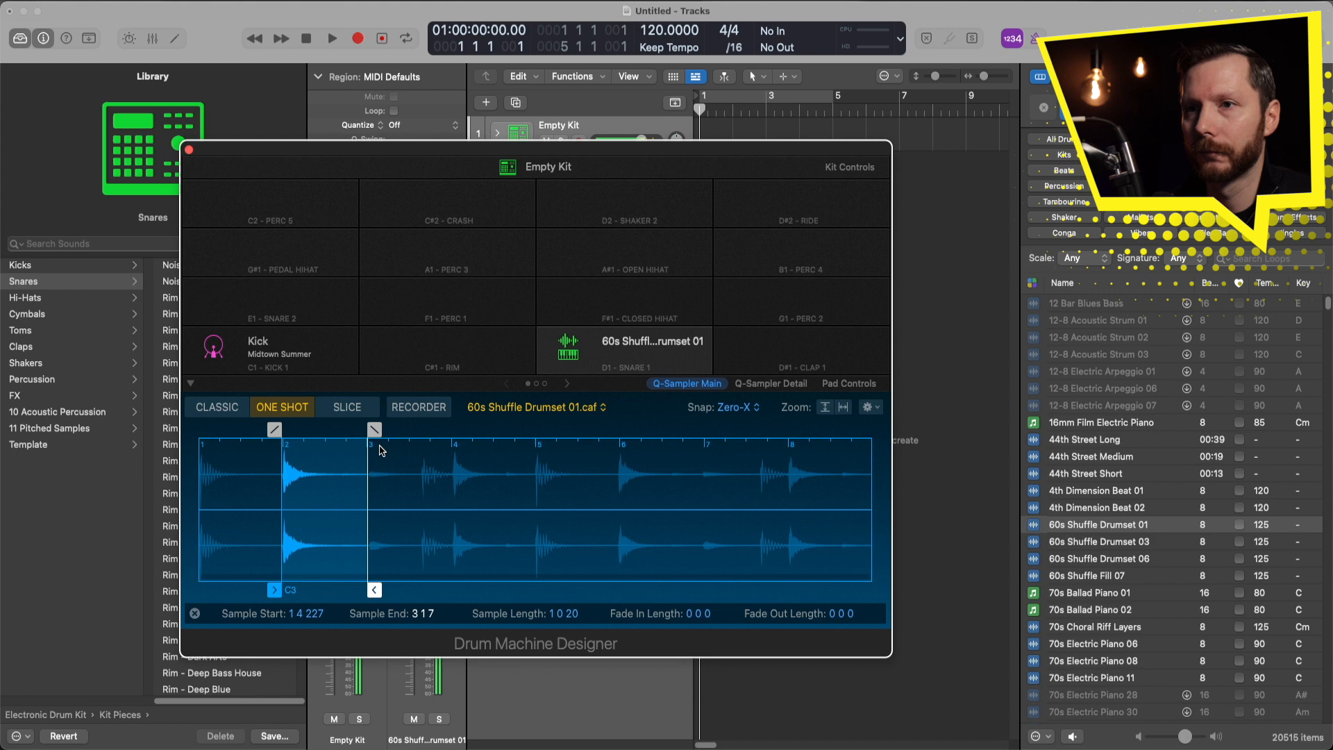
Zoom into the trimmed region, nudge the start later, and add a fade-out on the tail.
click(843, 407)
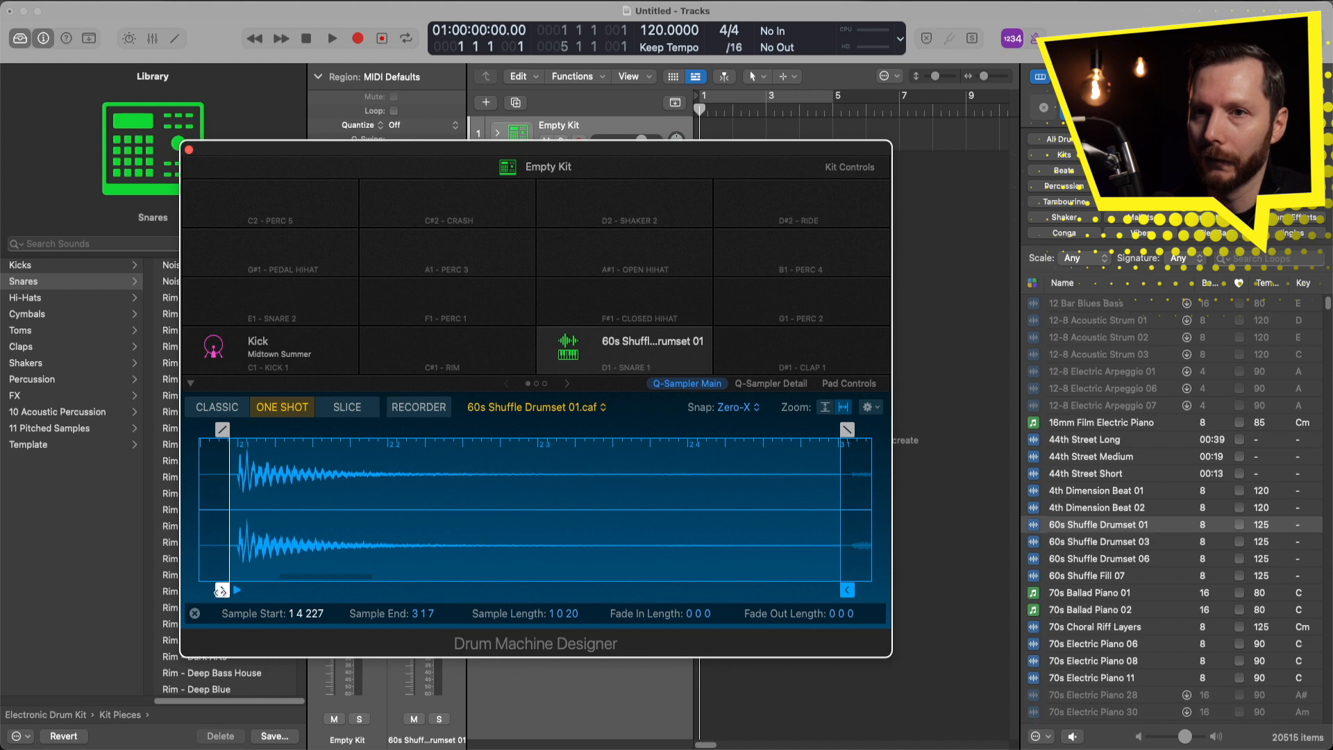
drag(221, 590, 230, 591)
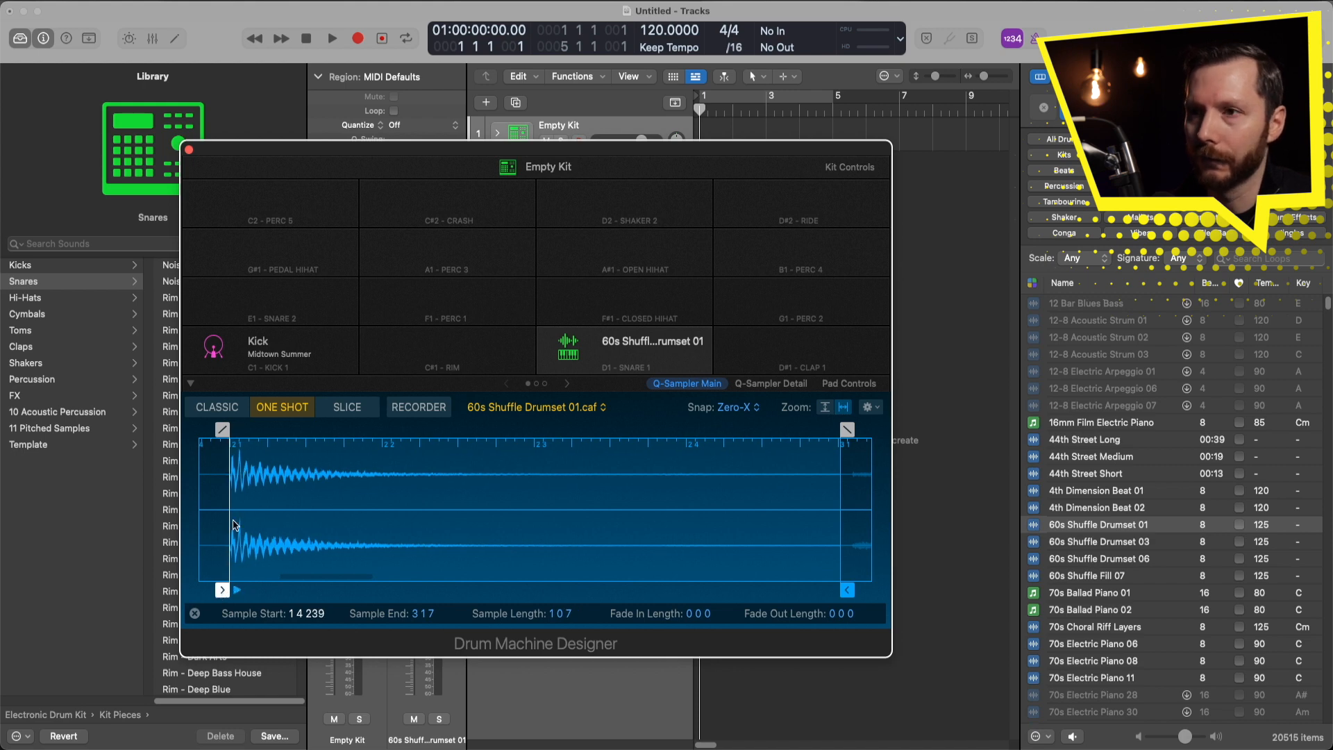
click(568, 349)
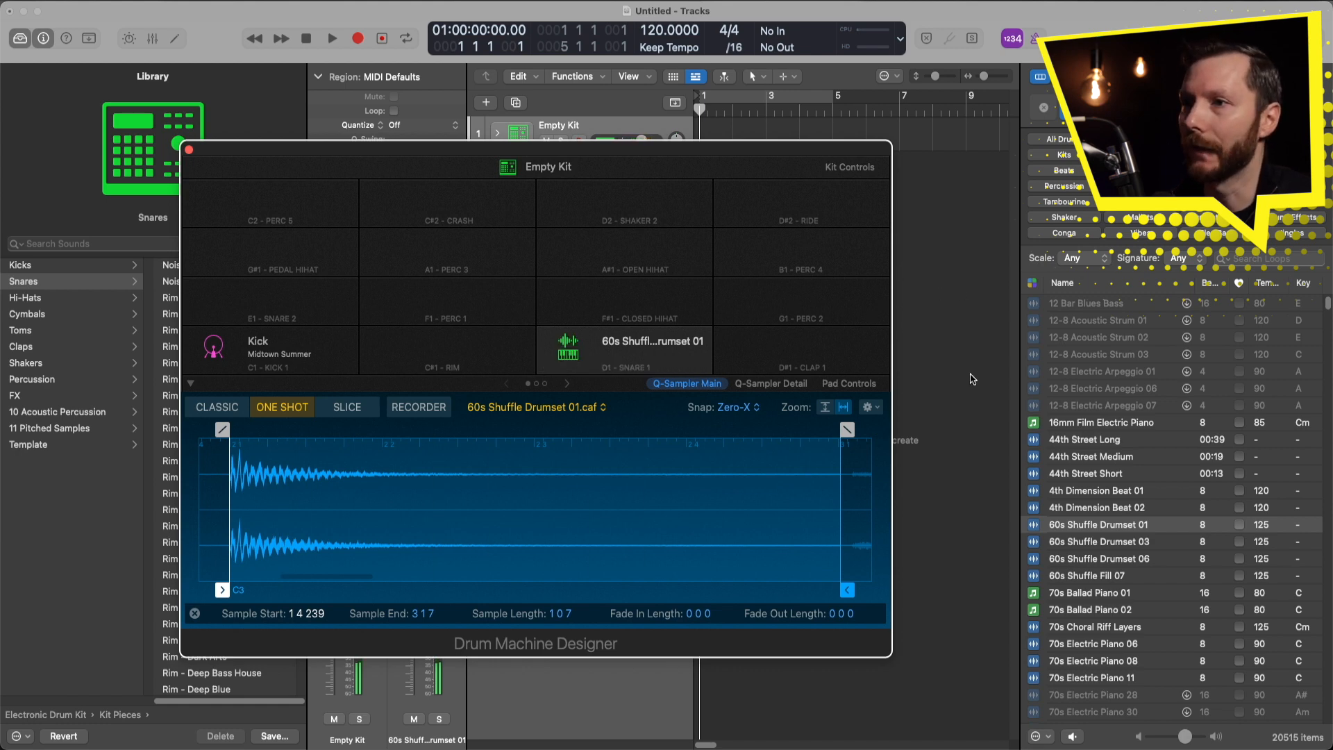
drag(841, 445, 705, 446)
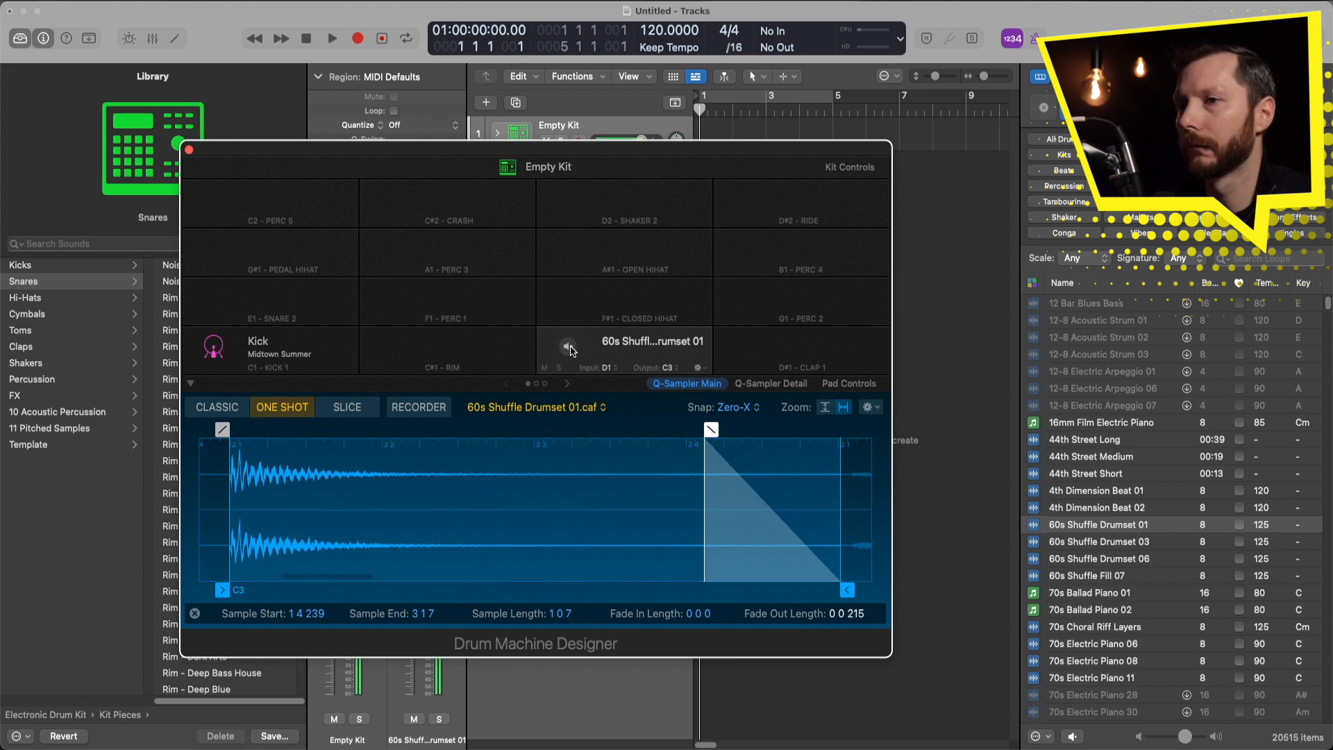
Shorten the sample end, audition the snare hit, and move the drum kit window off the tracks.
drag(846, 590, 696, 590)
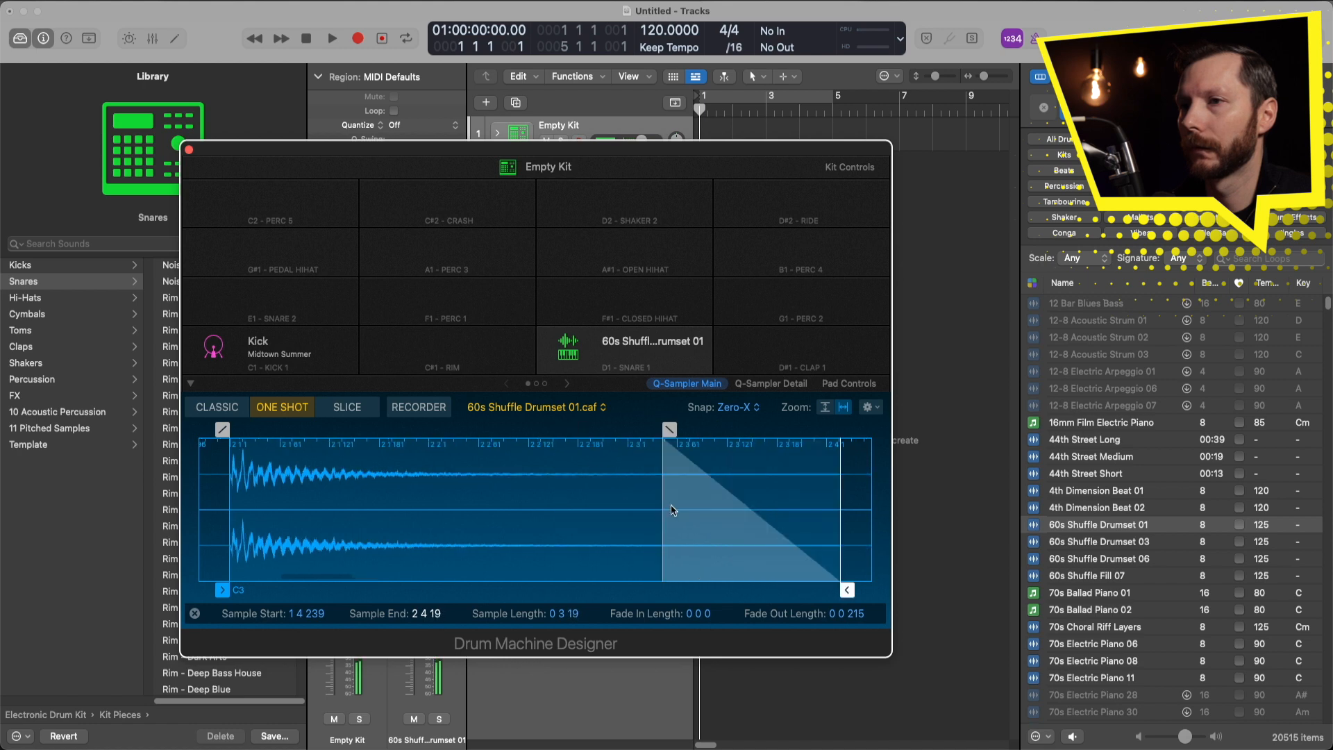
click(568, 348)
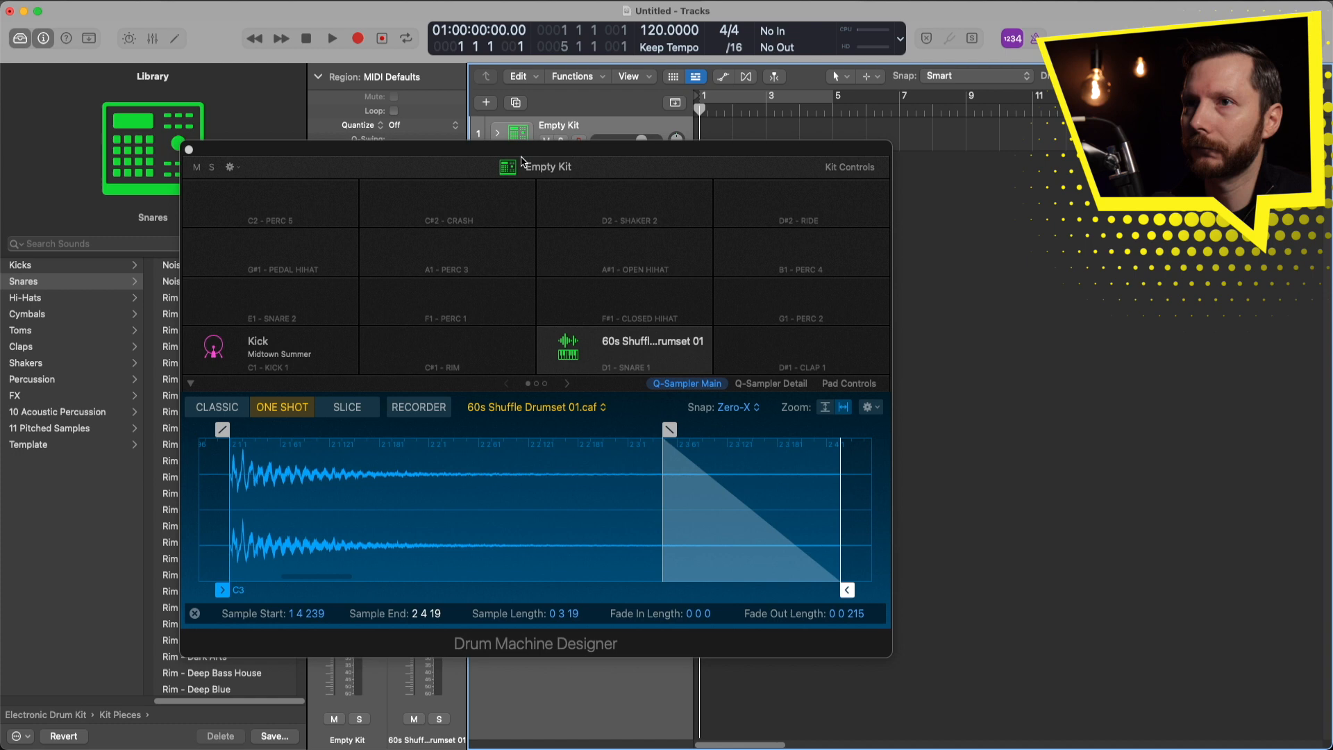
drag(493, 160, 922, 201)
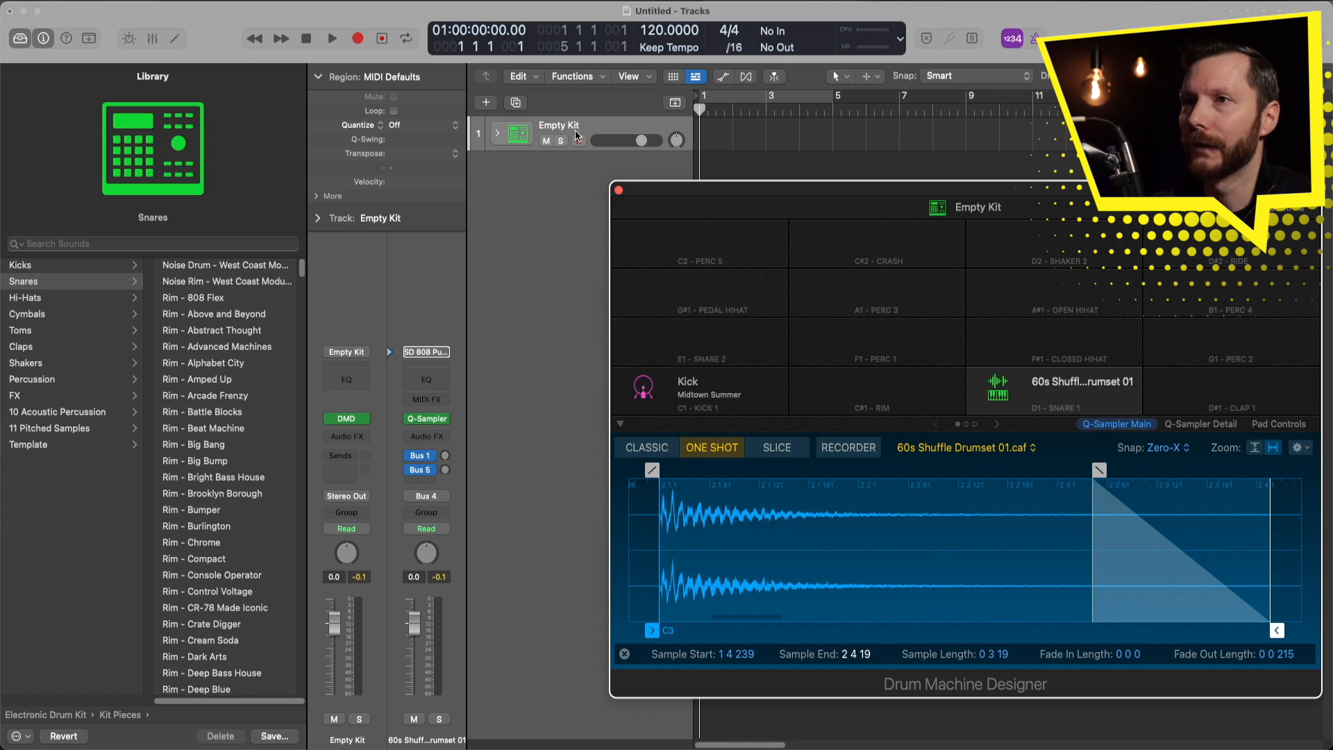
Reveal the kit's pad subtracks and rename the 60s Shuffle D1 pad to Snare.
click(498, 136)
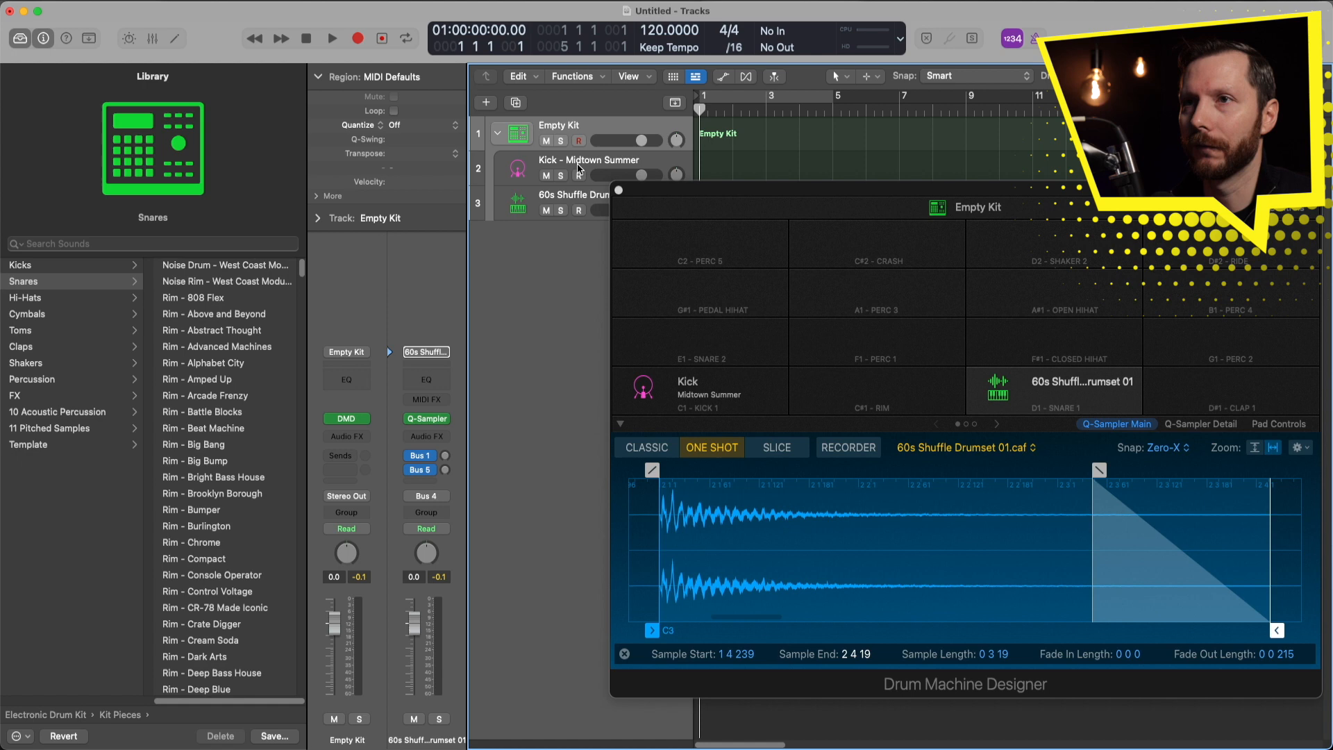
mouse_move(1054, 389)
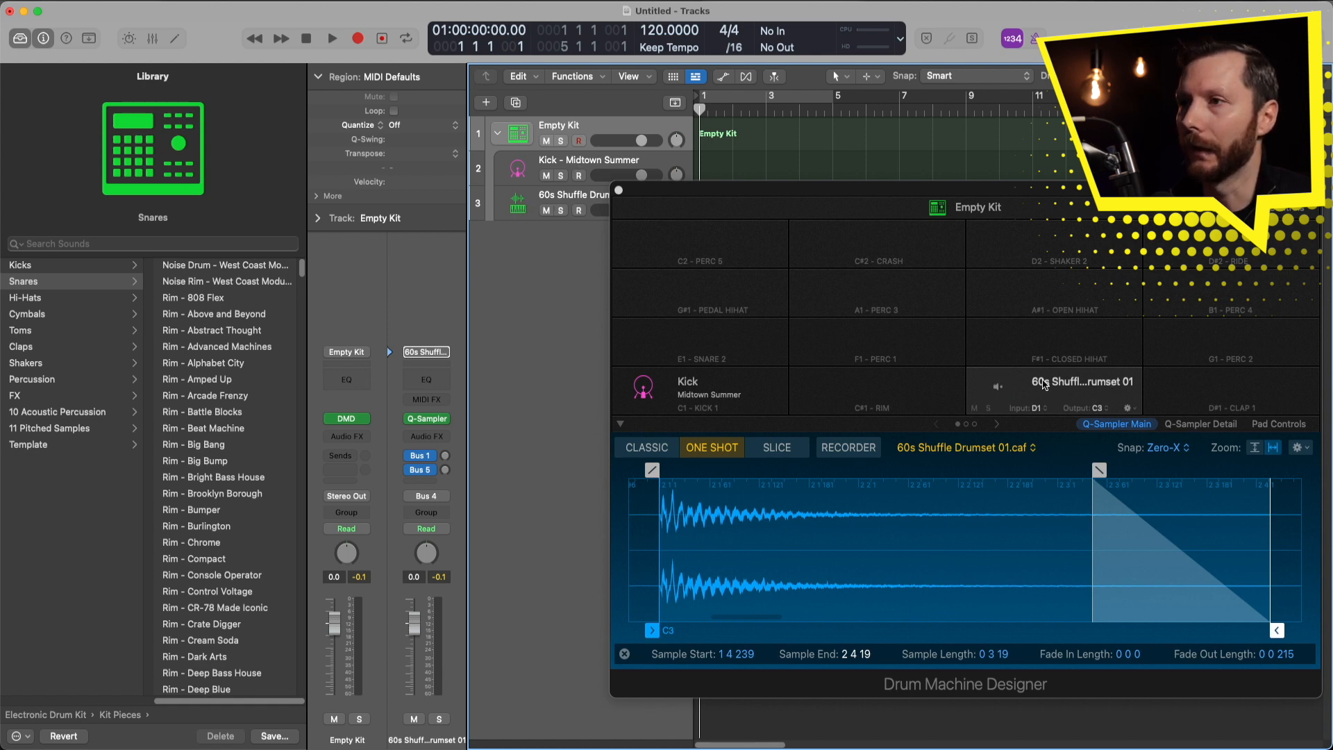
double_click(1079, 386)
text(S)
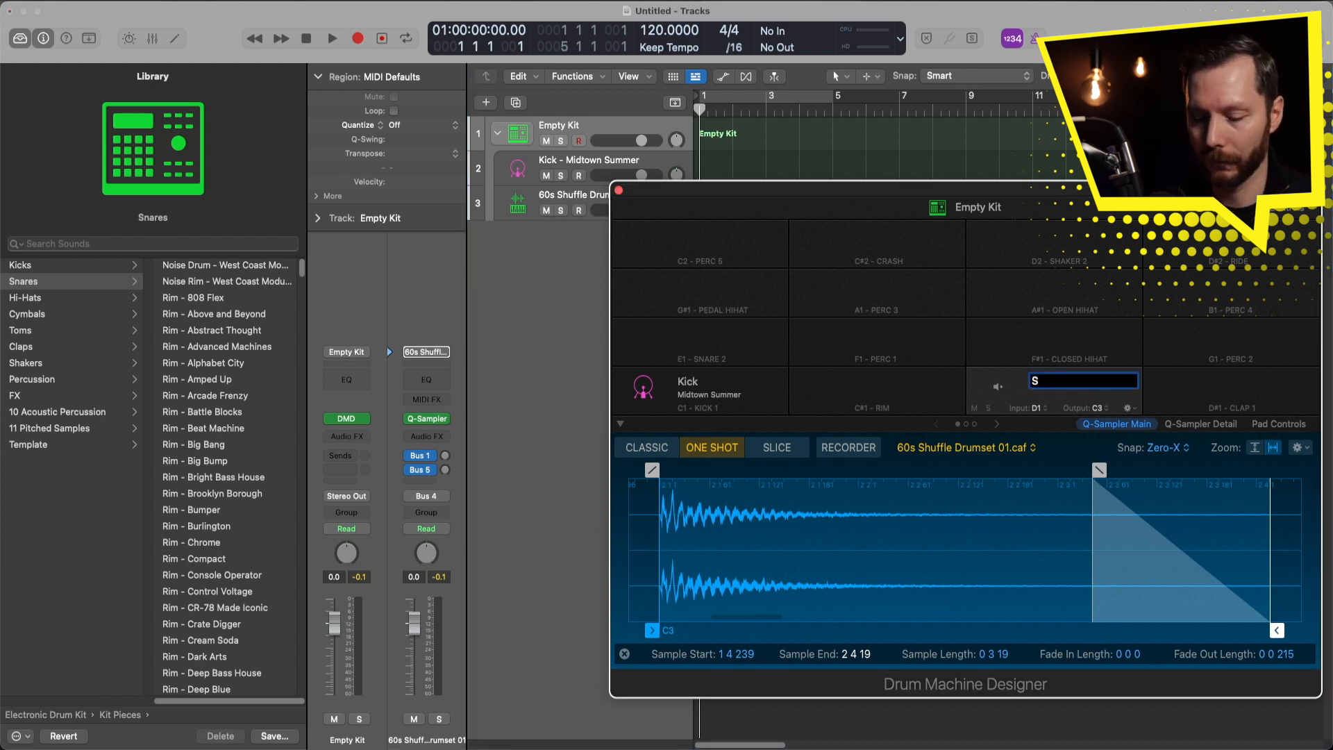
text(nare)
key(Return)
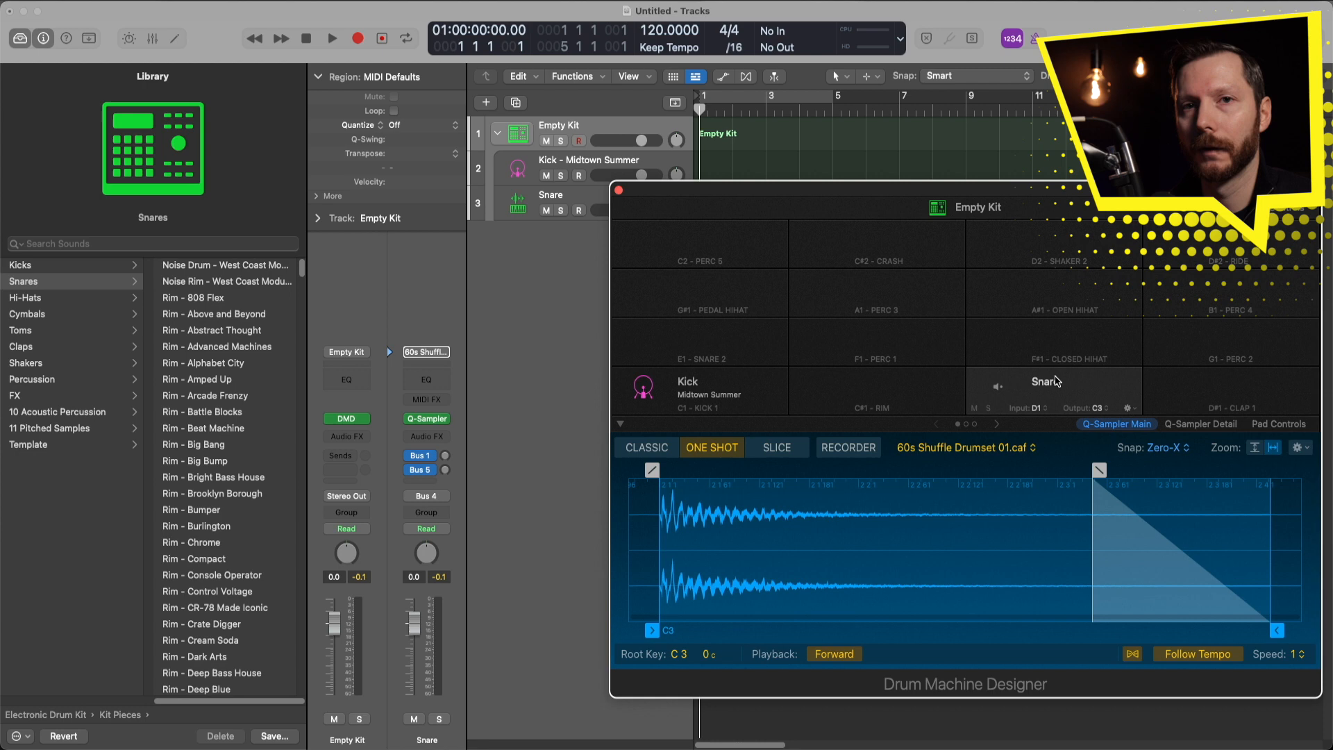
mouse_move(699, 342)
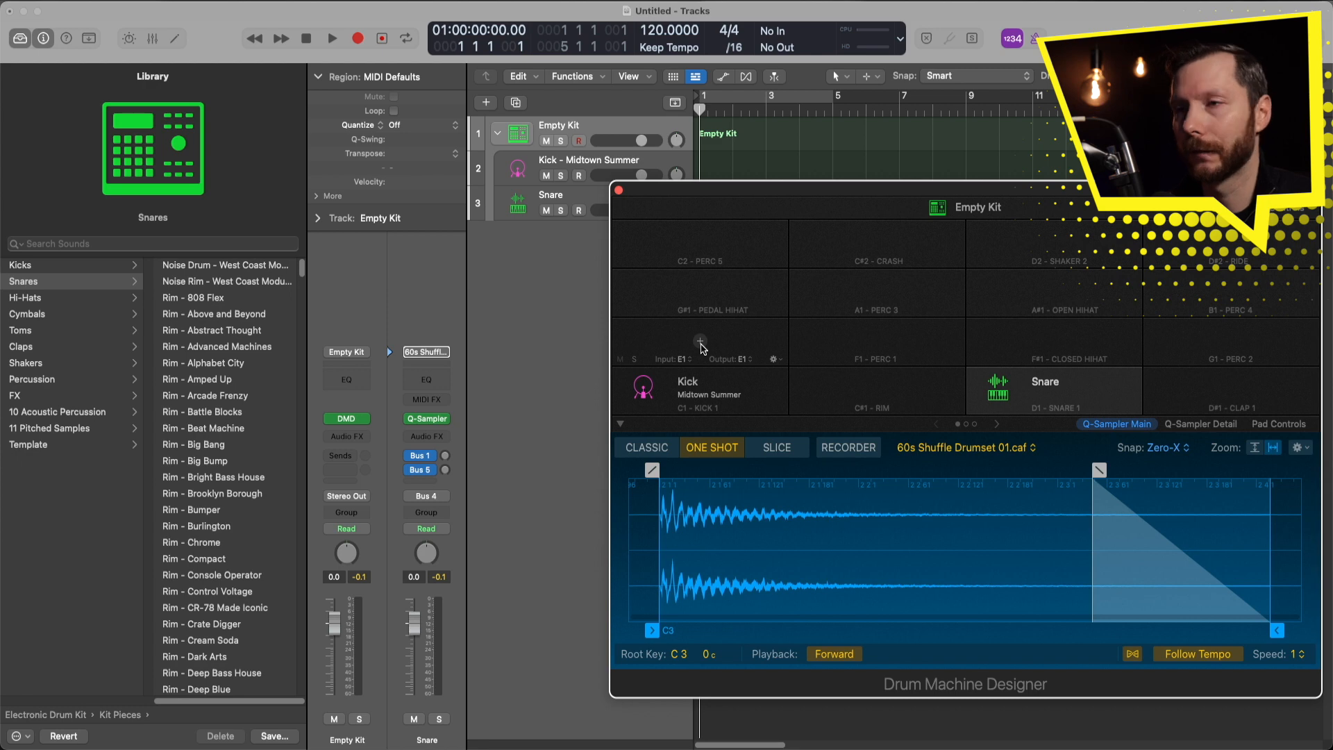
Add a new instrument on the E1 pad and name it Snare 2.
click(701, 344)
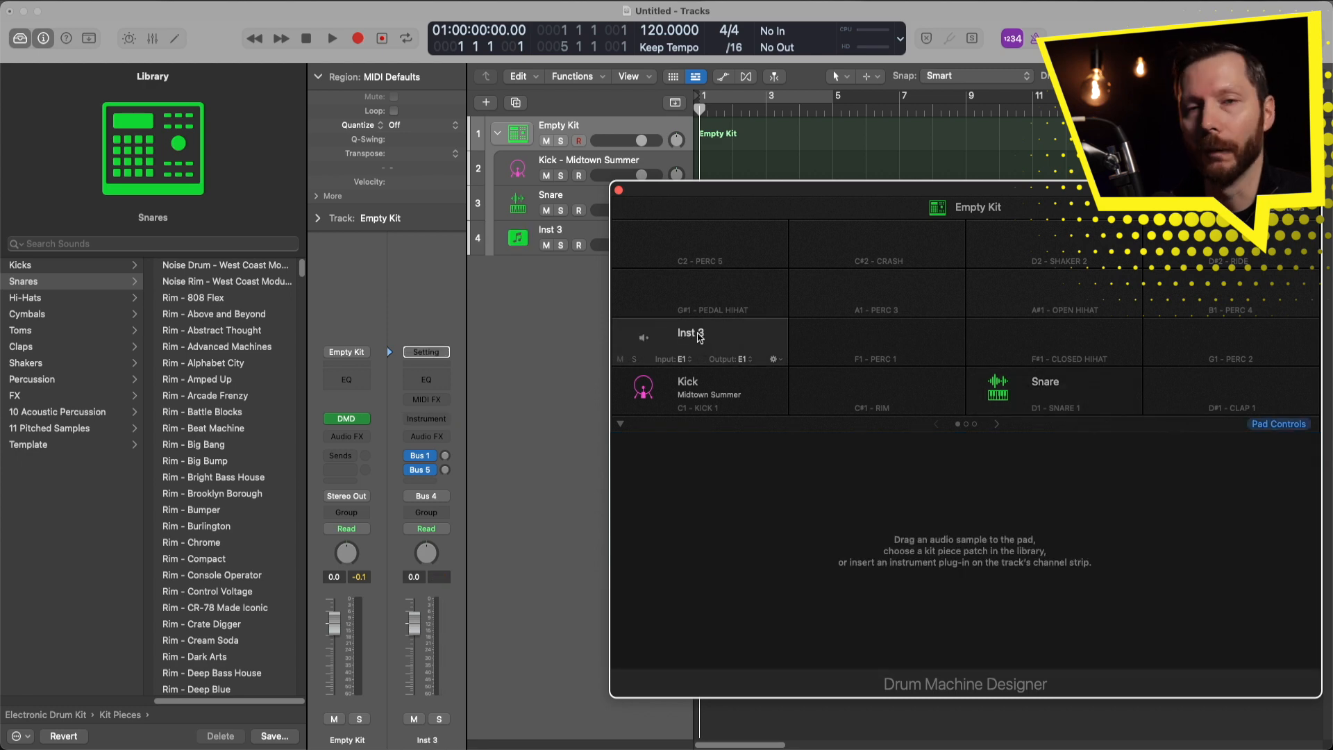
double_click(696, 332)
text(Sn)
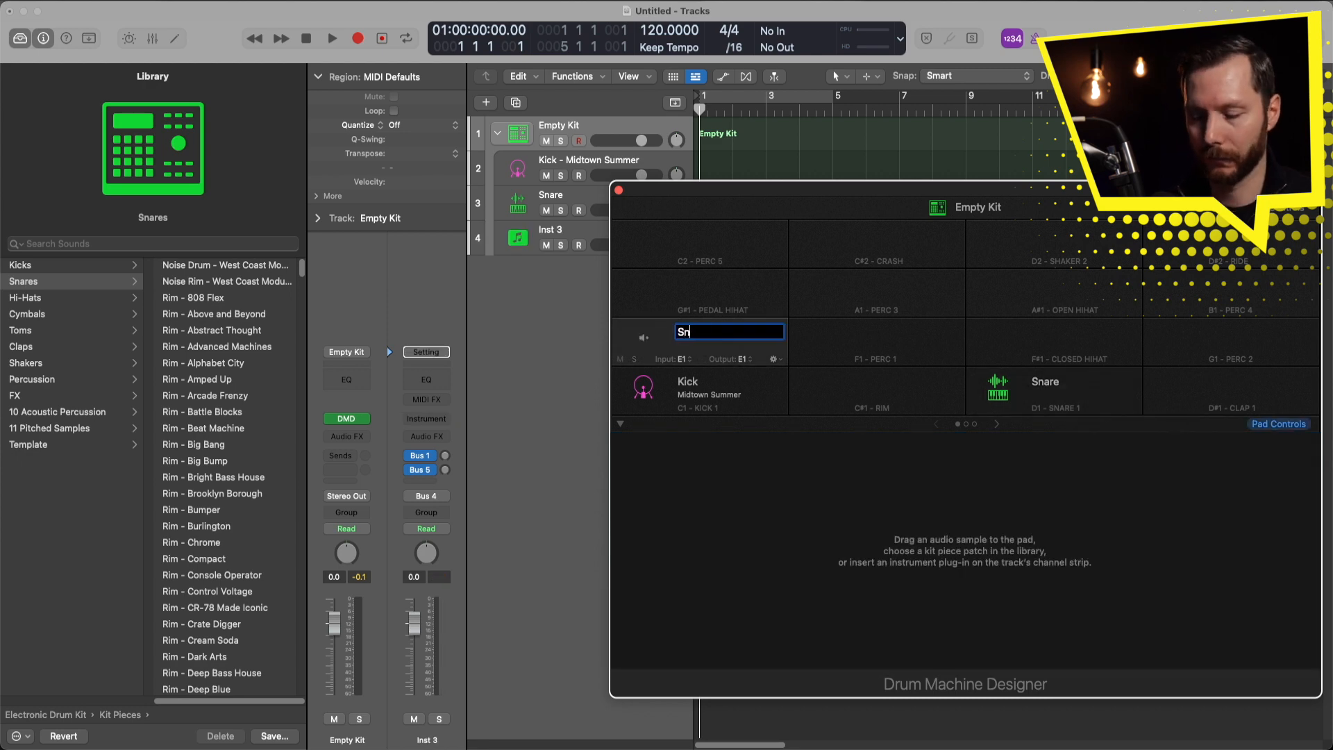
text(are 2)
key(Return)
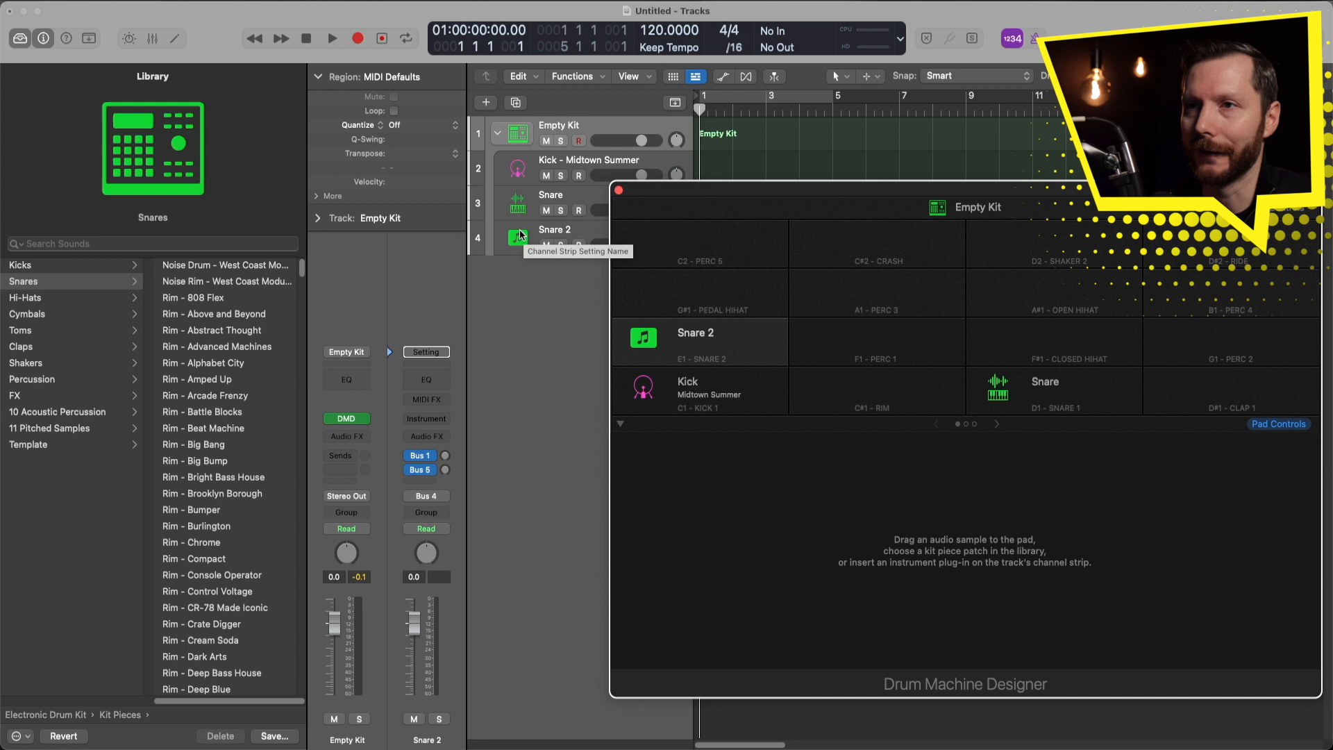
Select the Snare 2 track and close the drum kit window.
click(520, 236)
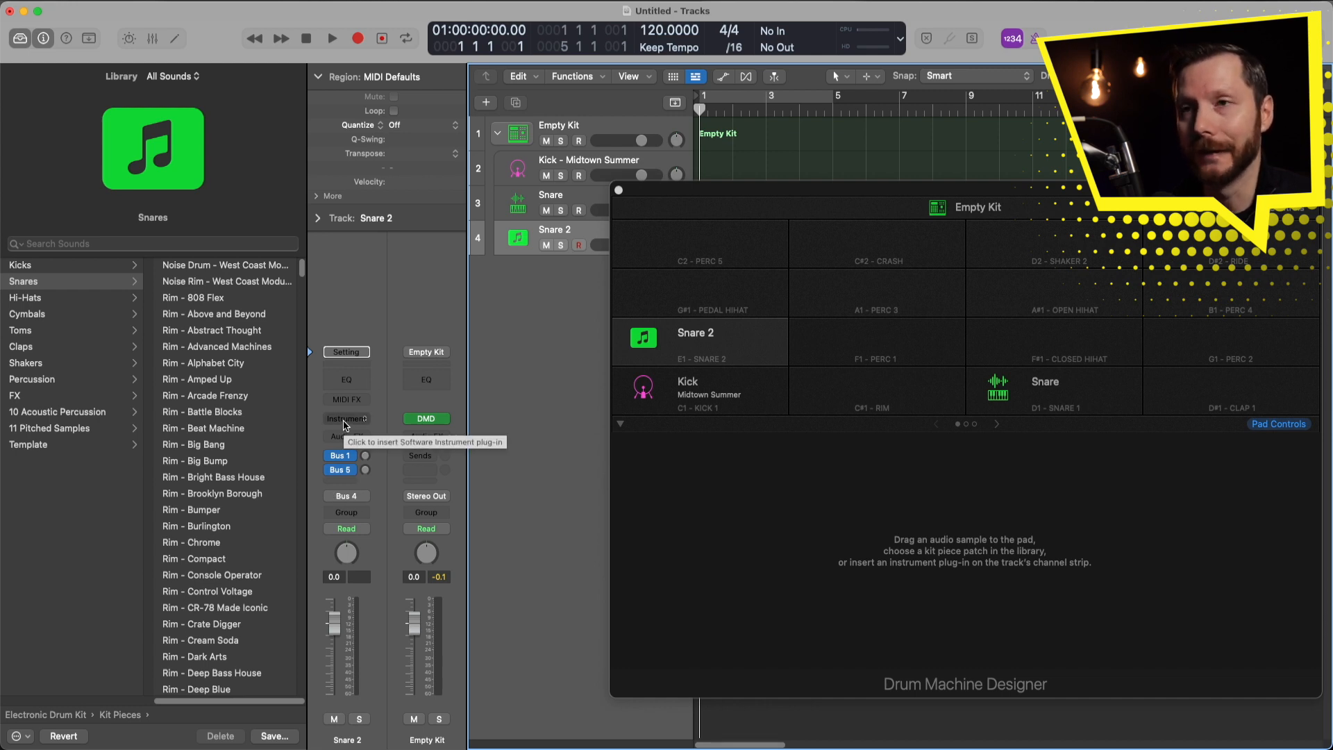
click(617, 191)
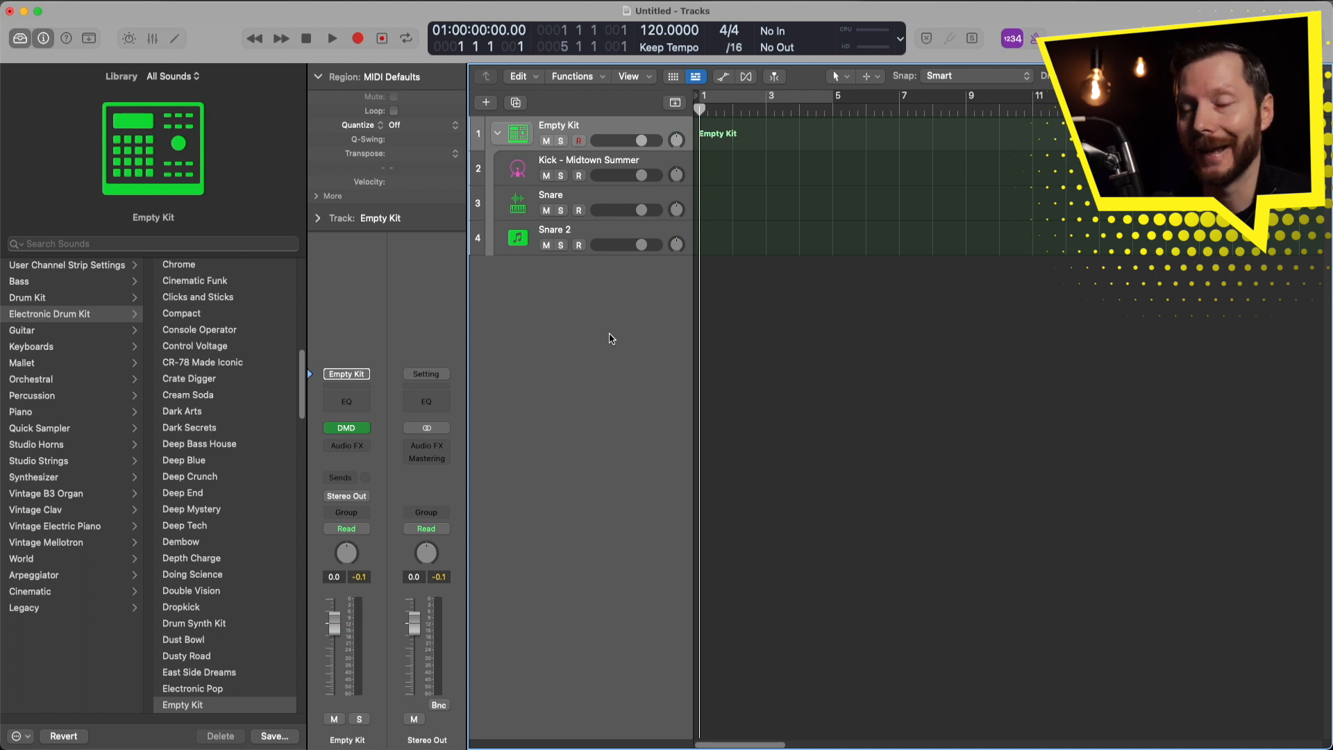
In the mixer, select the Snare 2 channel and bring up its instrument plug-in choices for SSDSampler5.
key(x)
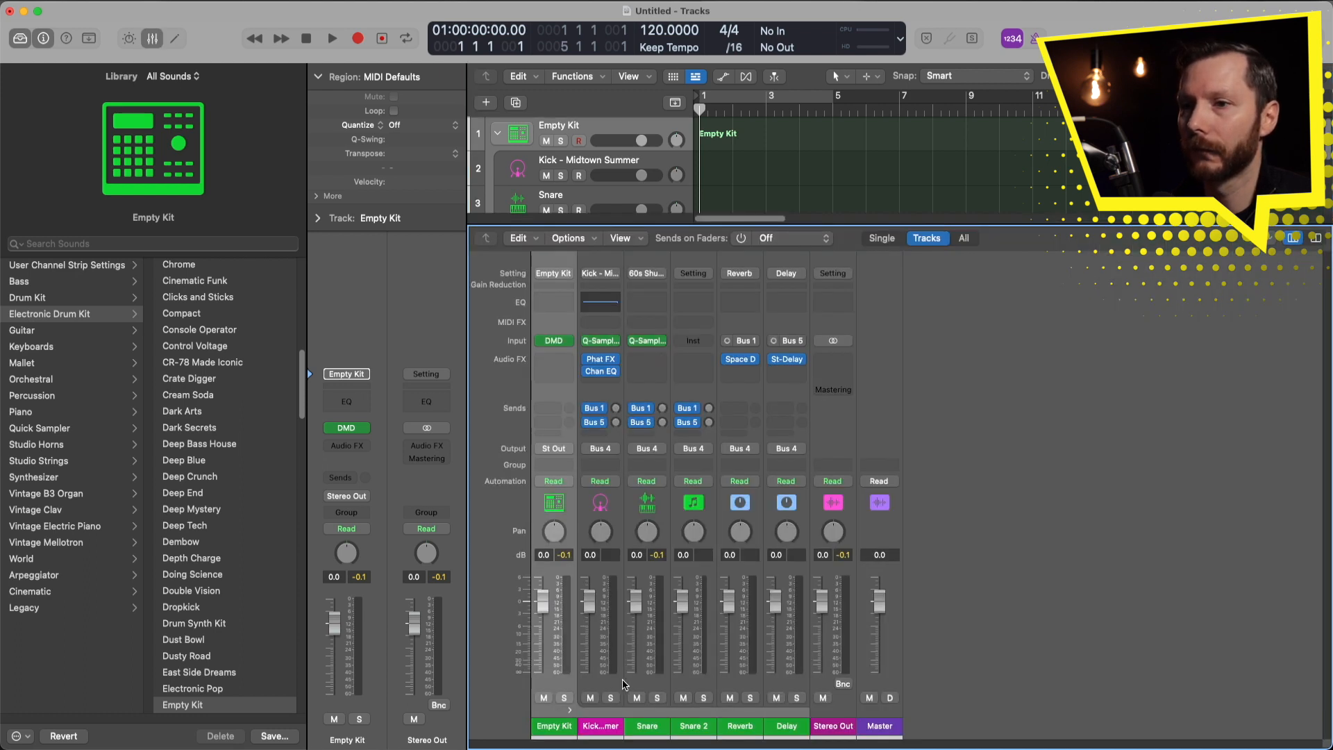
click(613, 727)
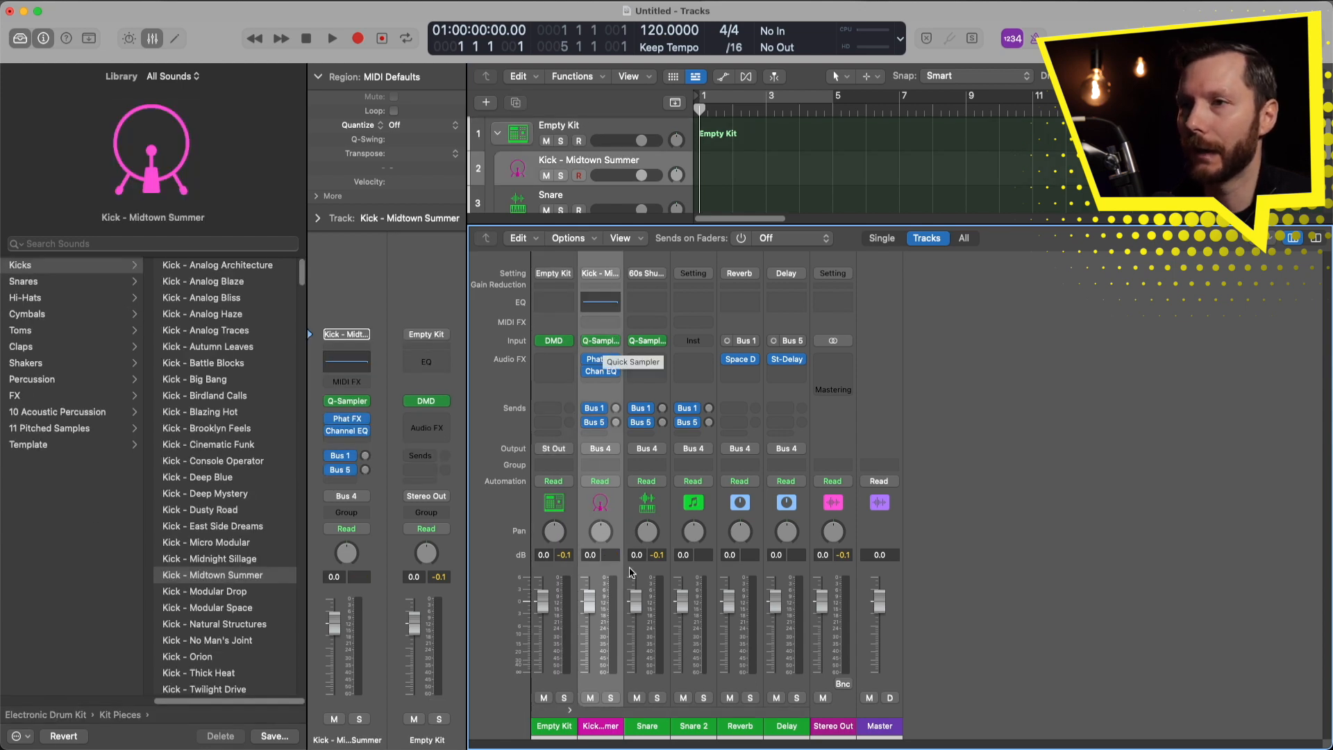
click(640, 376)
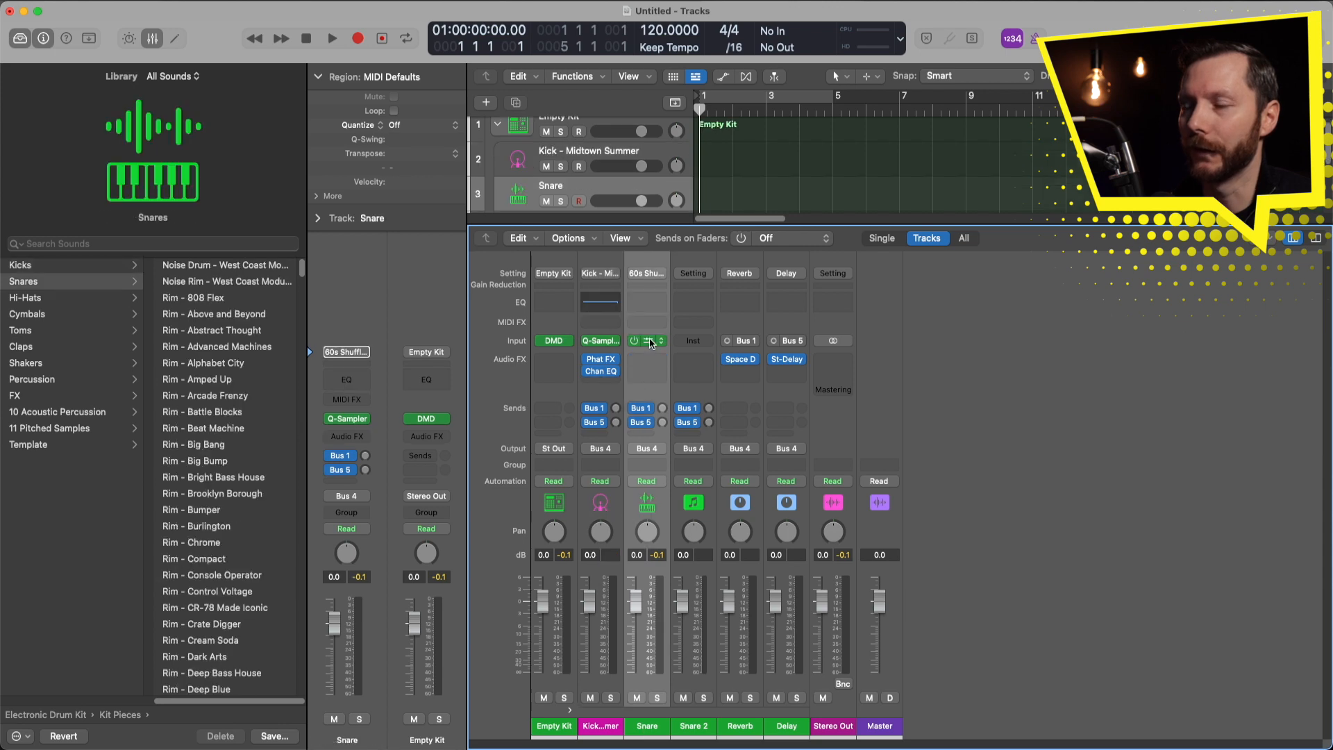
click(700, 729)
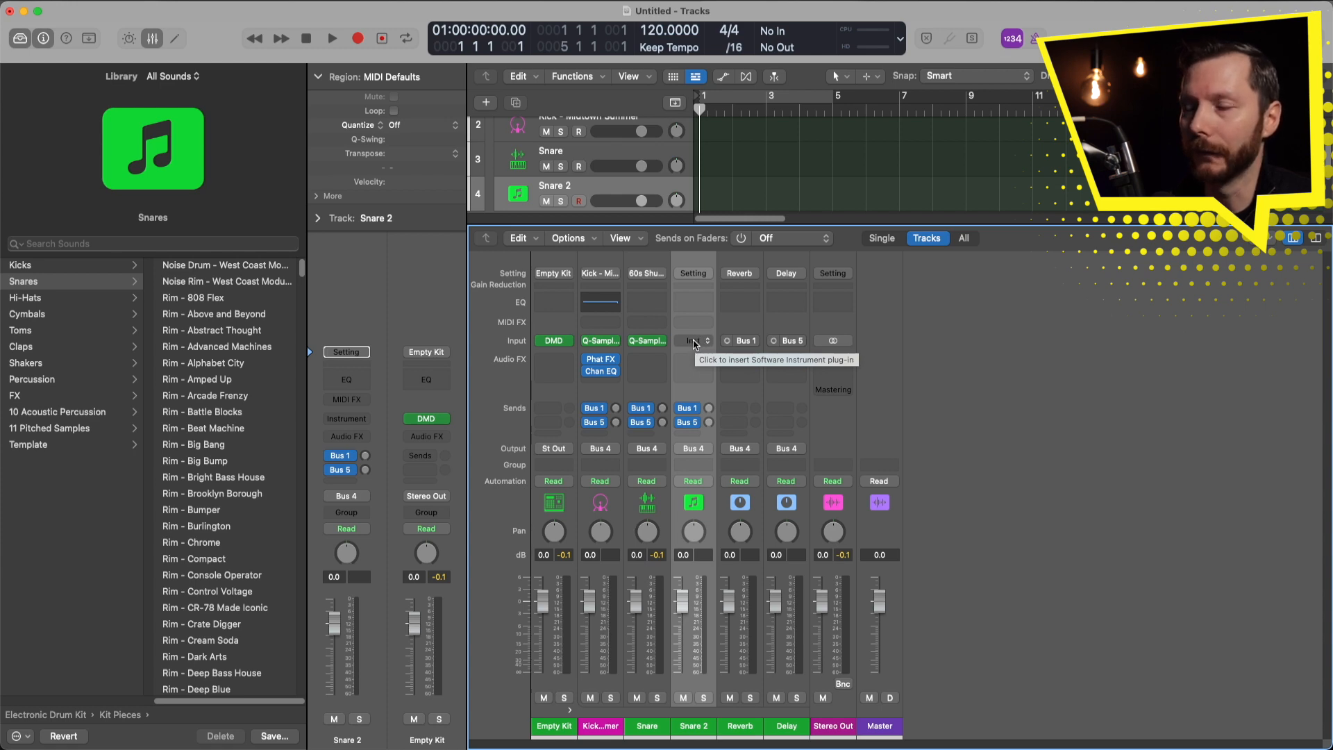
click(693, 344)
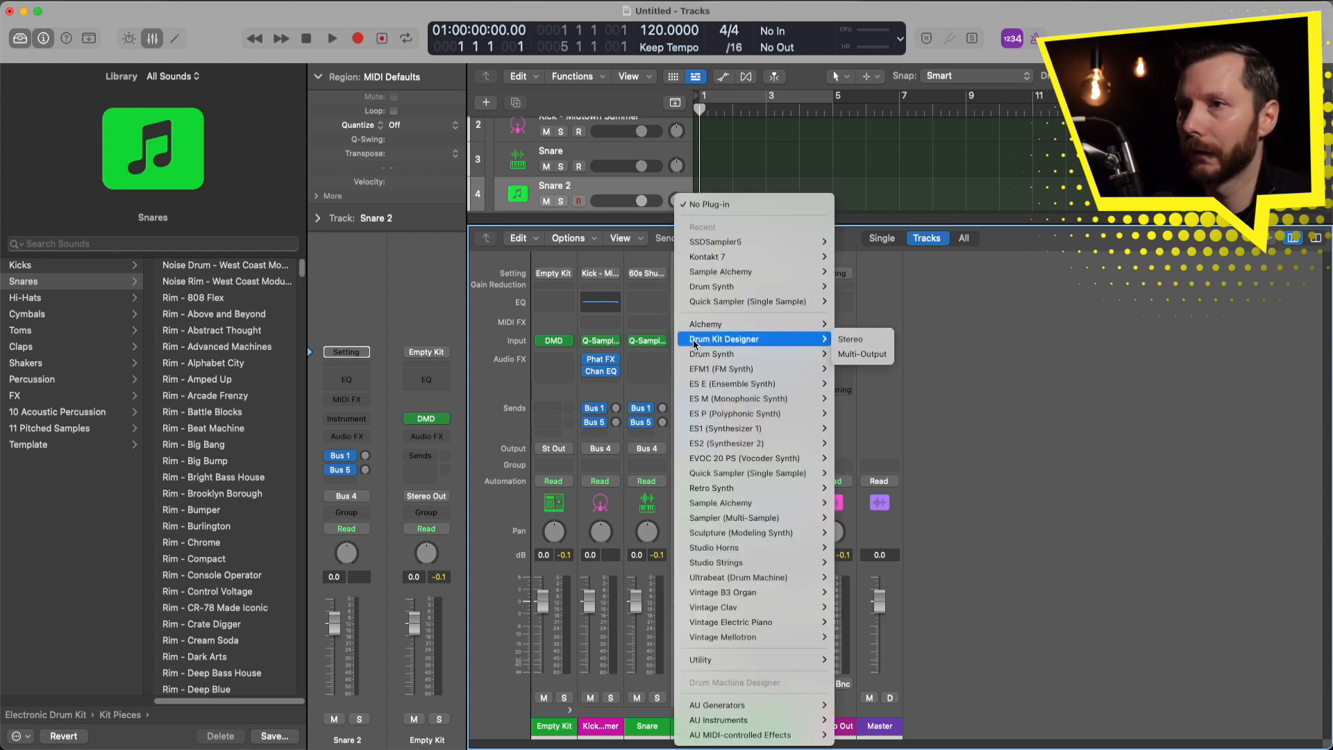
mouse_move(719, 720)
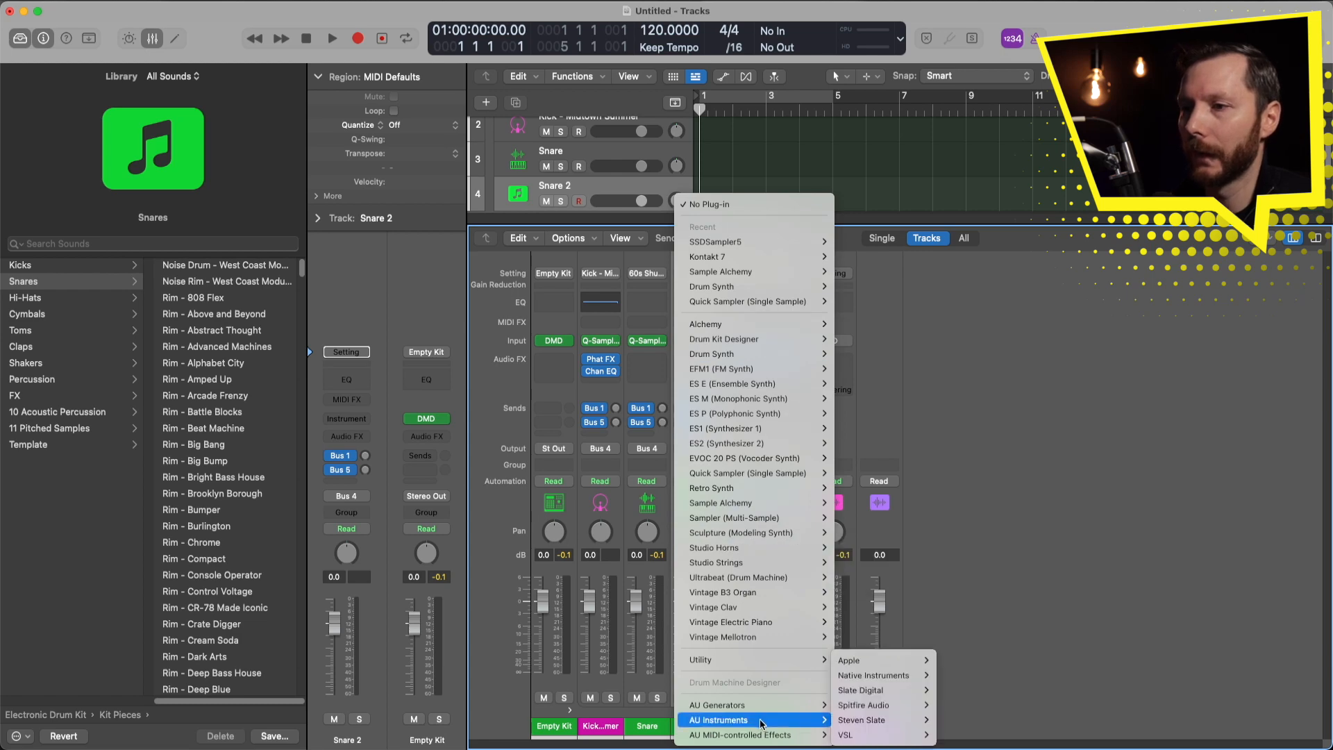
mouse_move(968, 719)
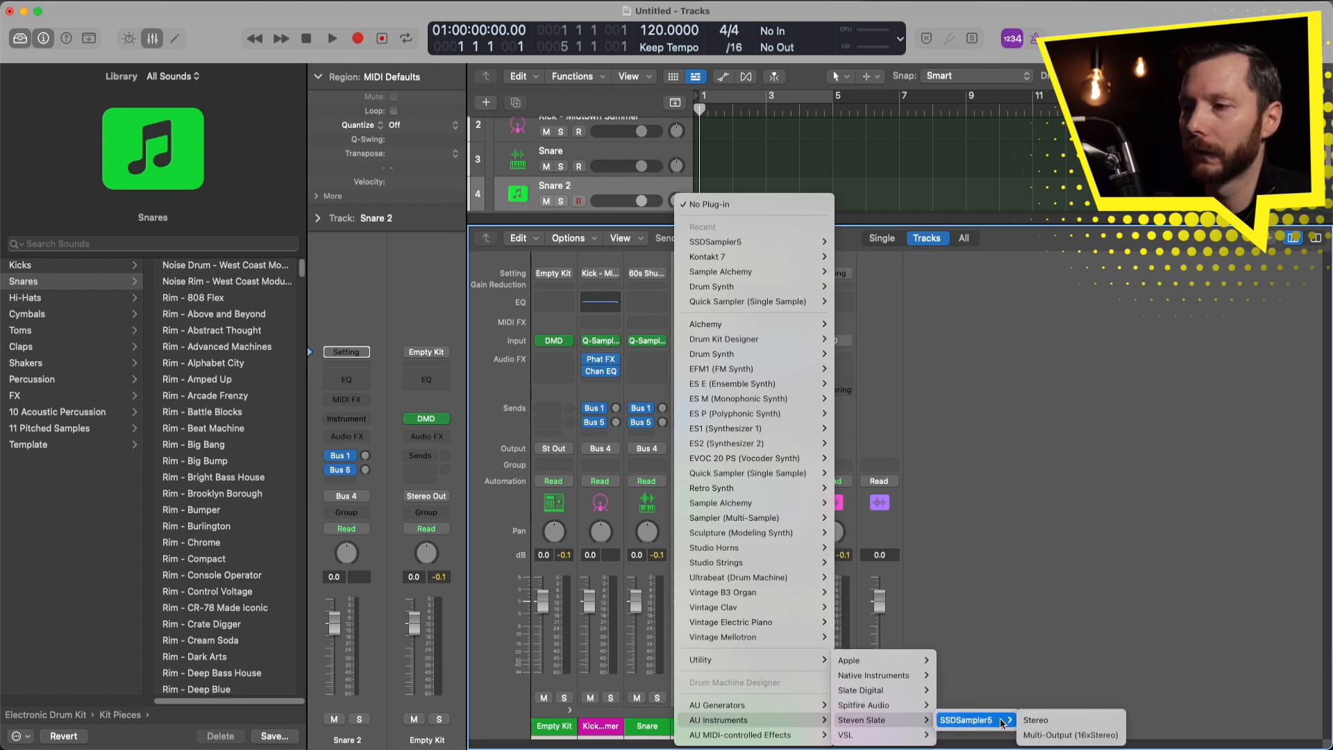
Insert SSDSampler5 Stereo on Snare 2, audition its kit drums, and move the window aside.
click(1062, 721)
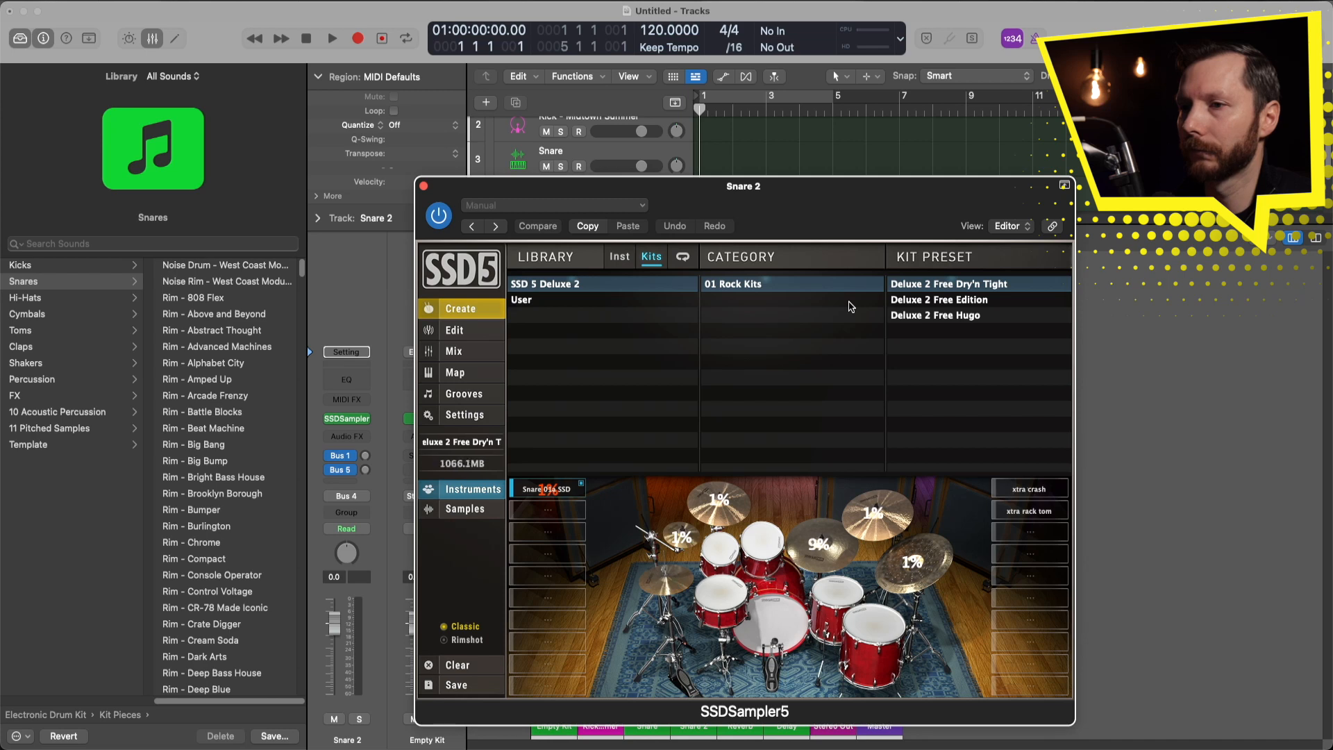
click(726, 617)
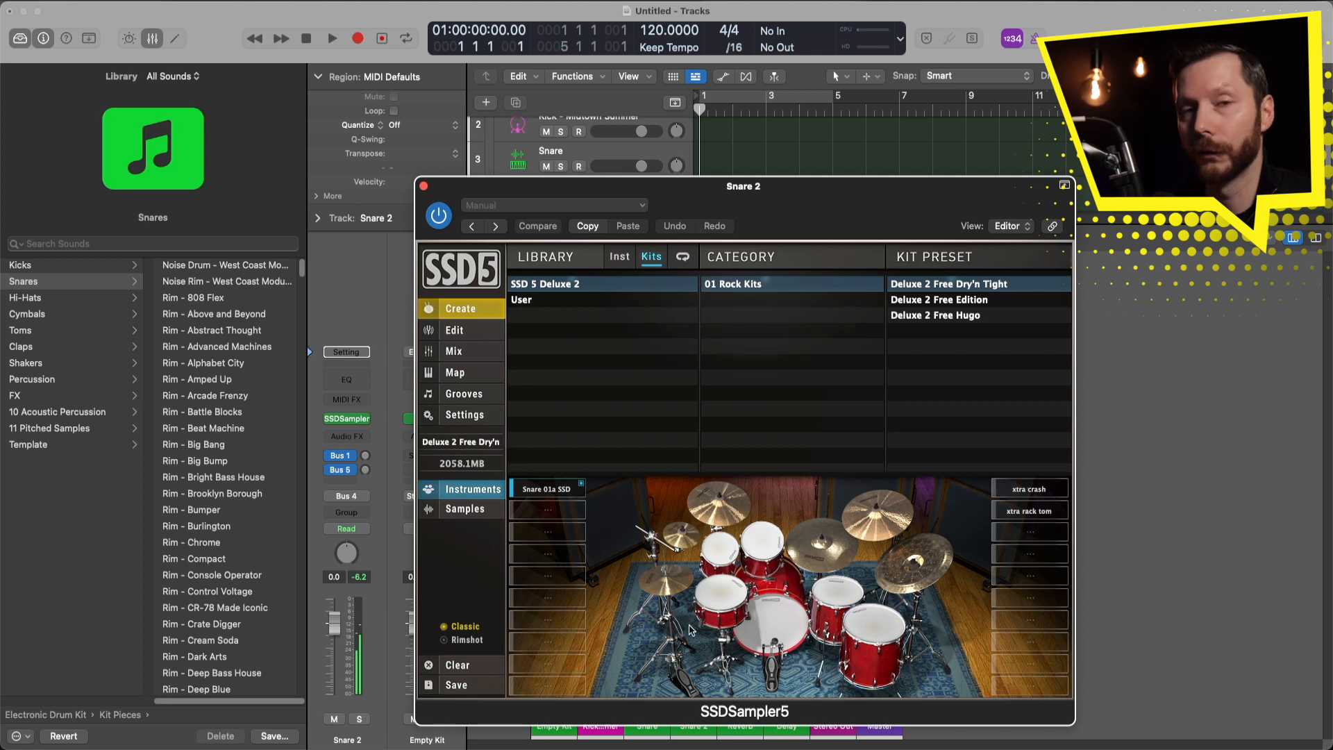
click(724, 604)
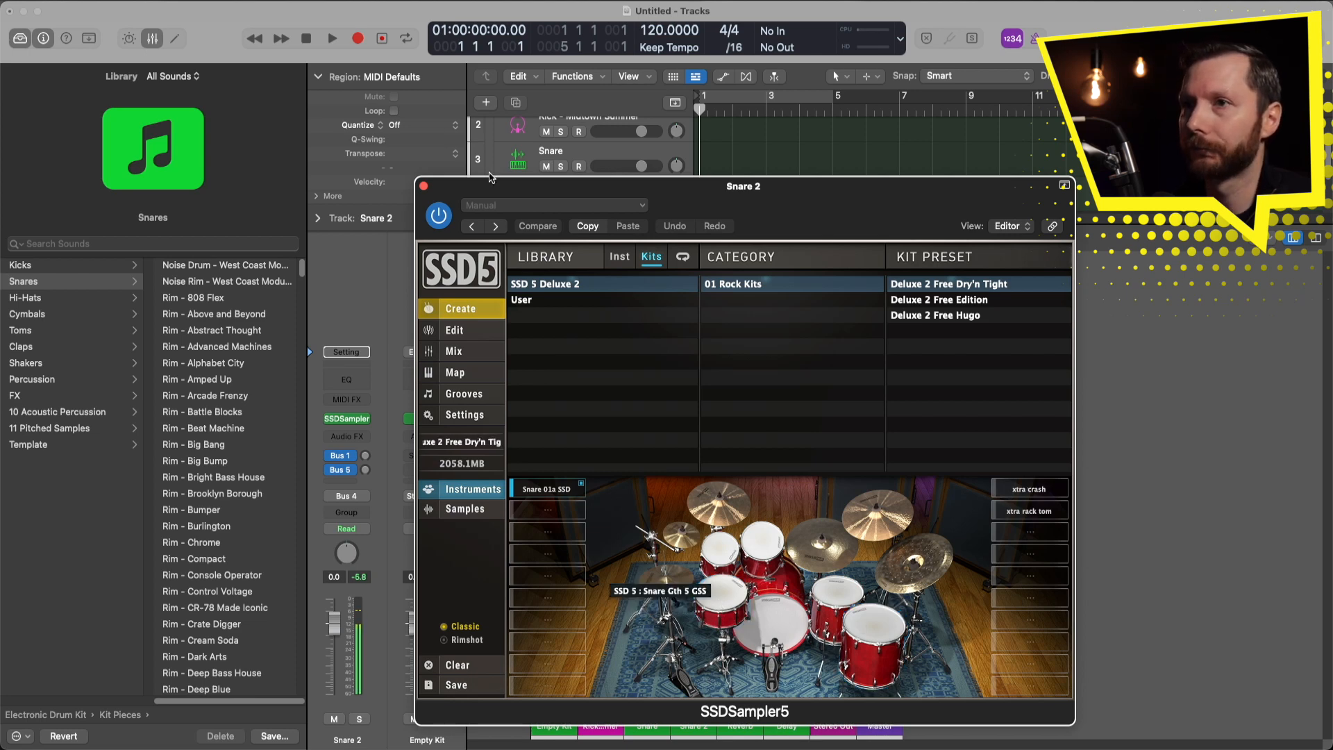
drag(520, 199, 921, 180)
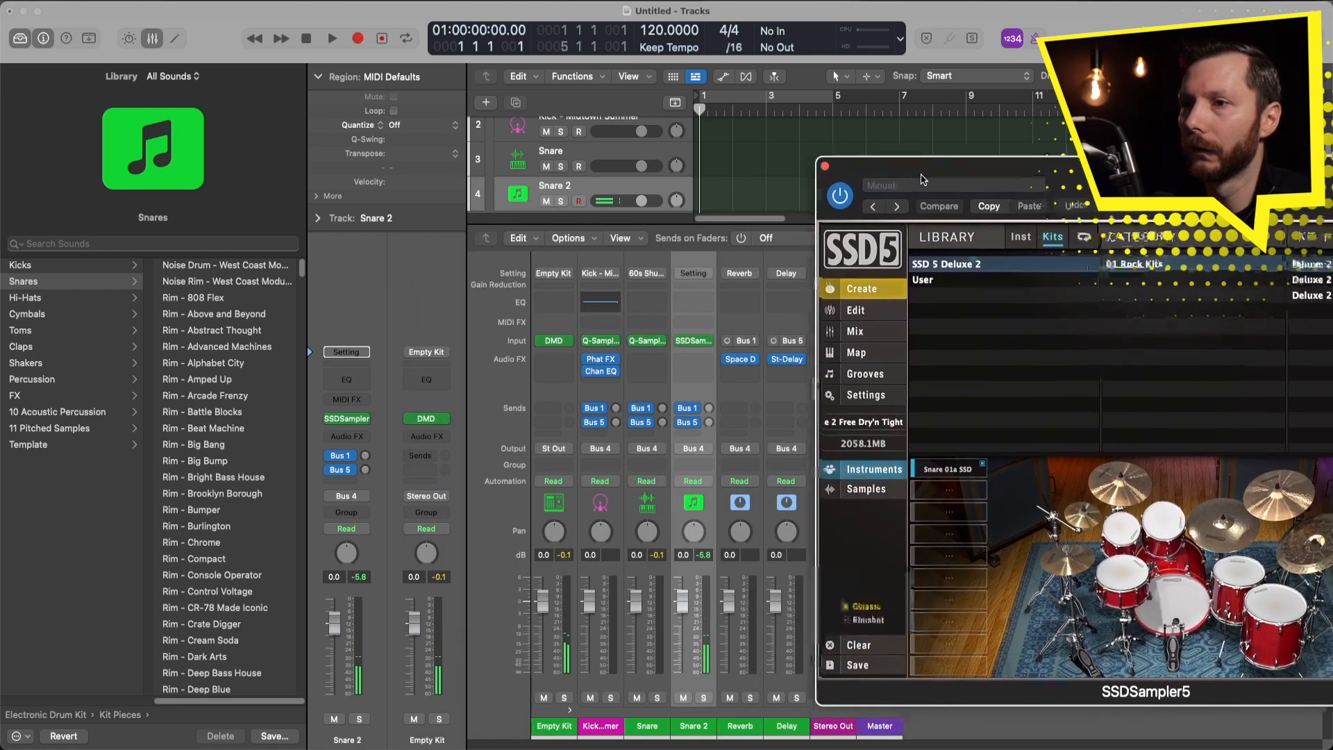
Hide the Mixer and reopen the Empty Kit track in Drum Machine Designer.
key(x)
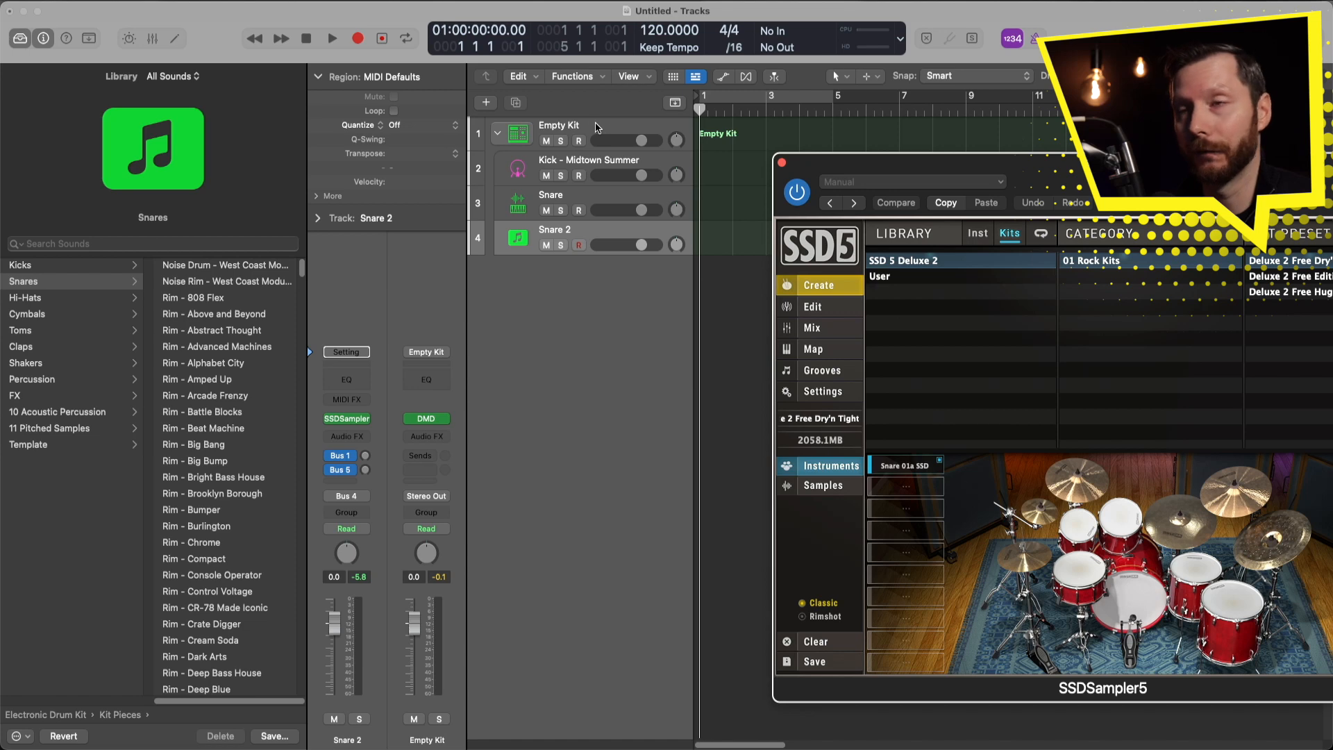
click(596, 127)
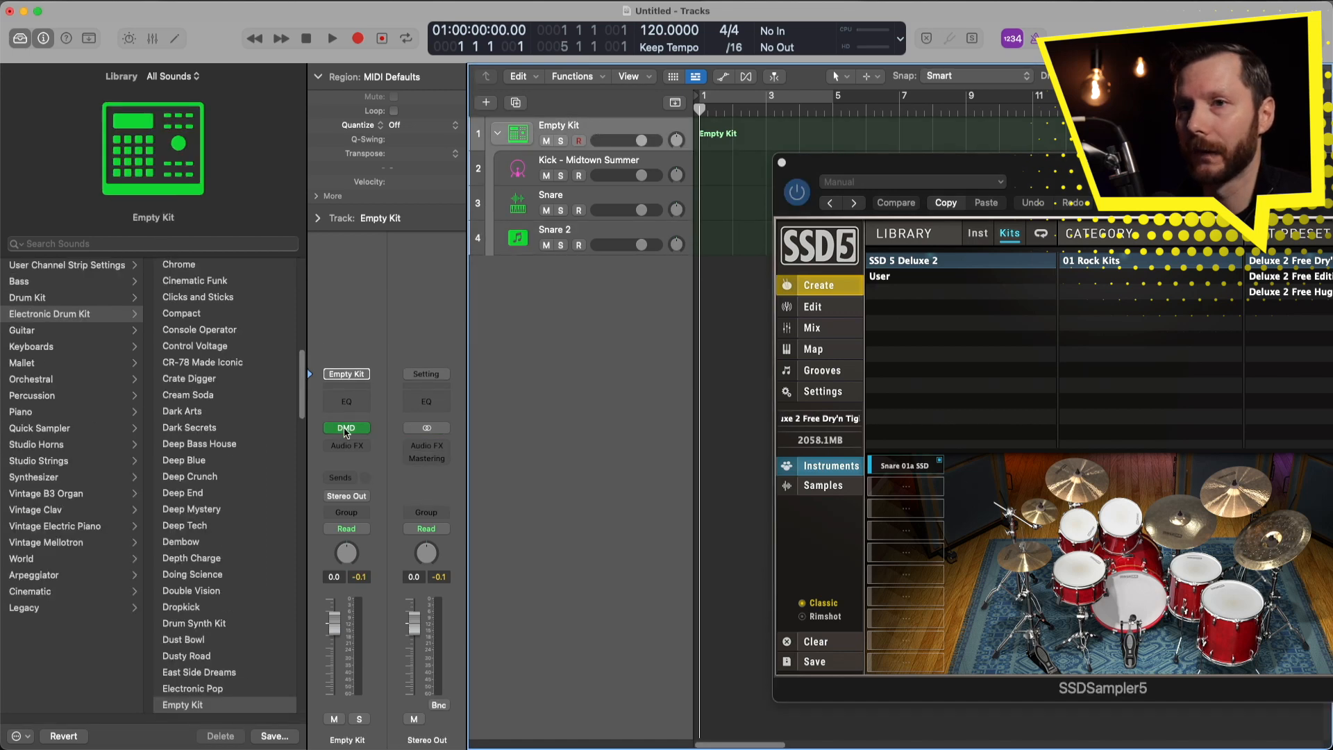
click(346, 428)
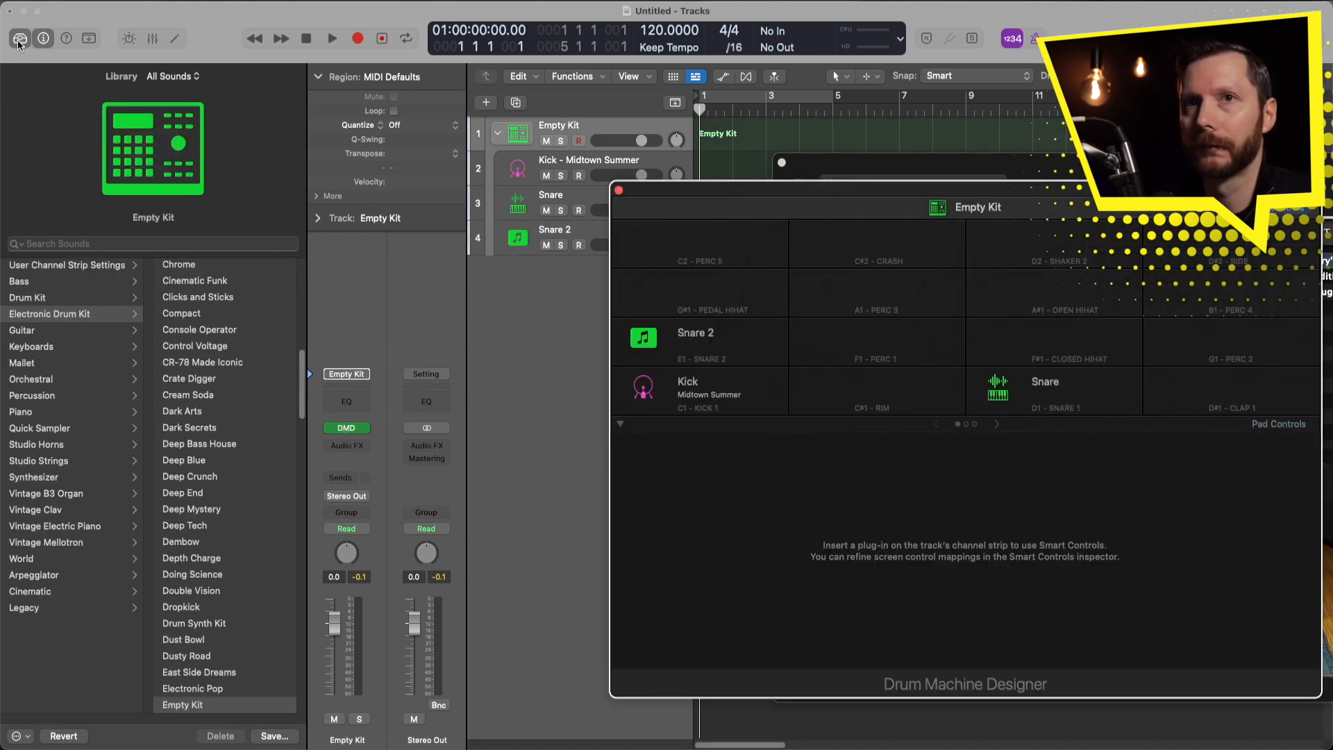
Hide the Library, place Drum Machine Designer beside SSD5, and select the Snare 2 pad.
click(20, 39)
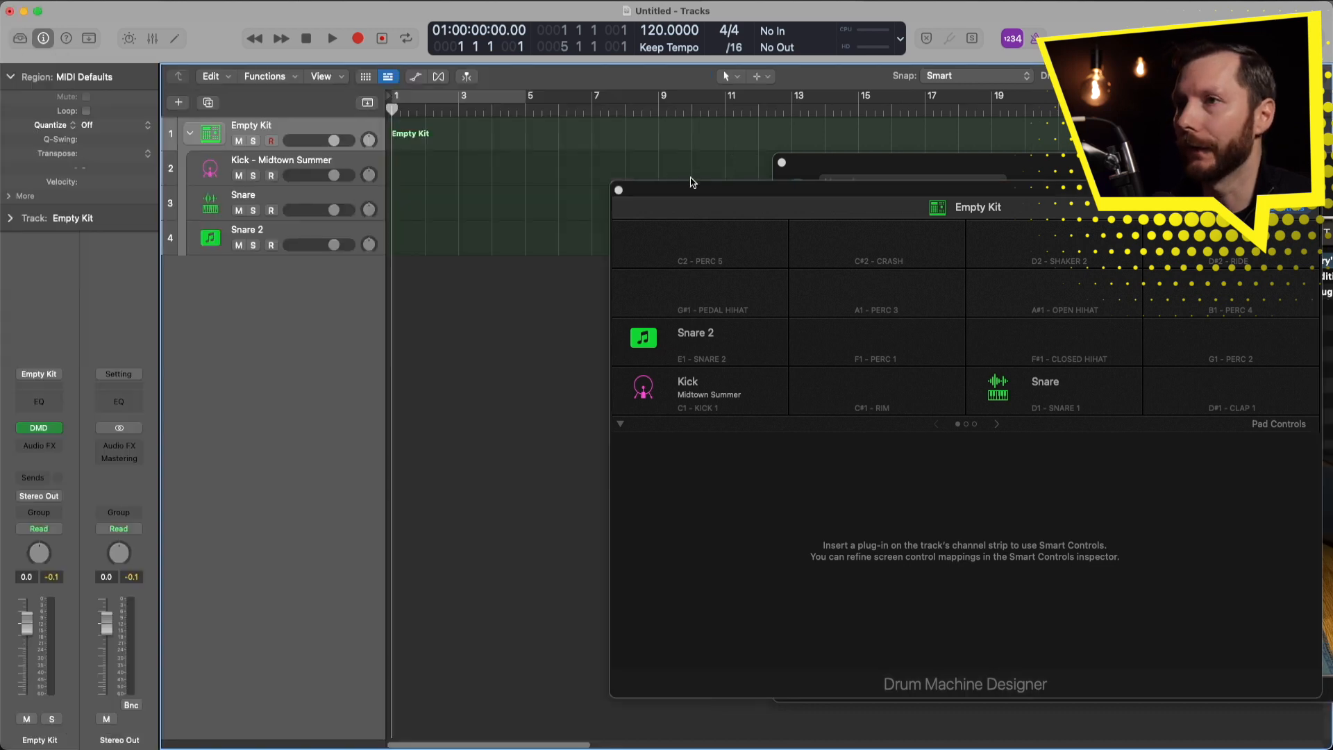
drag(736, 194, 158, 195)
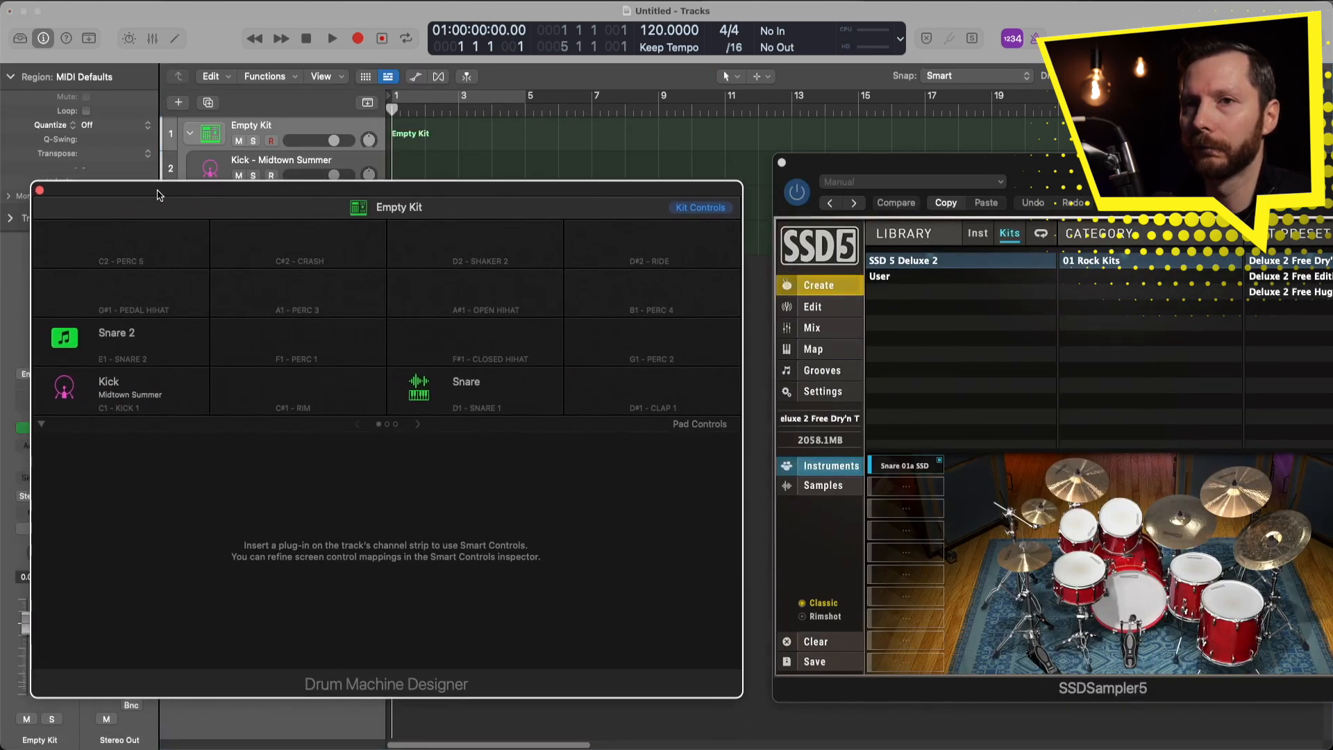
click(68, 346)
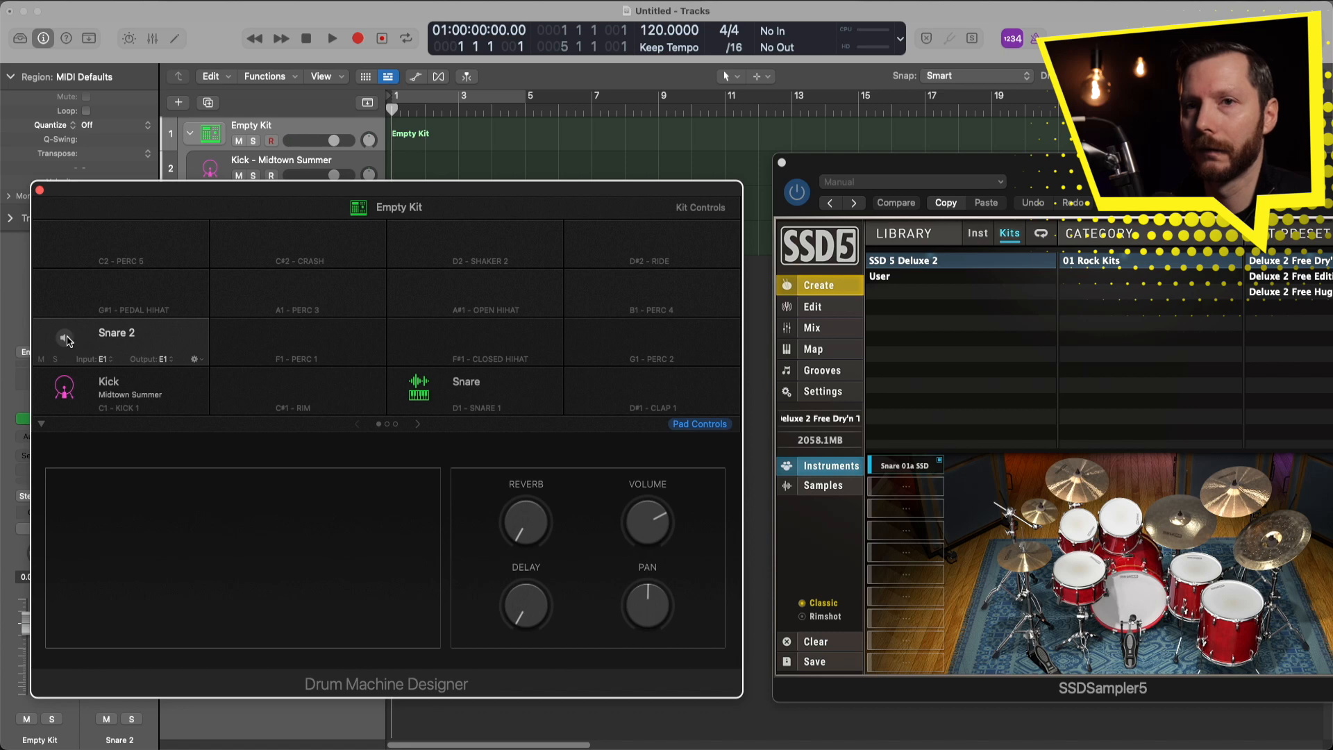
click(65, 339)
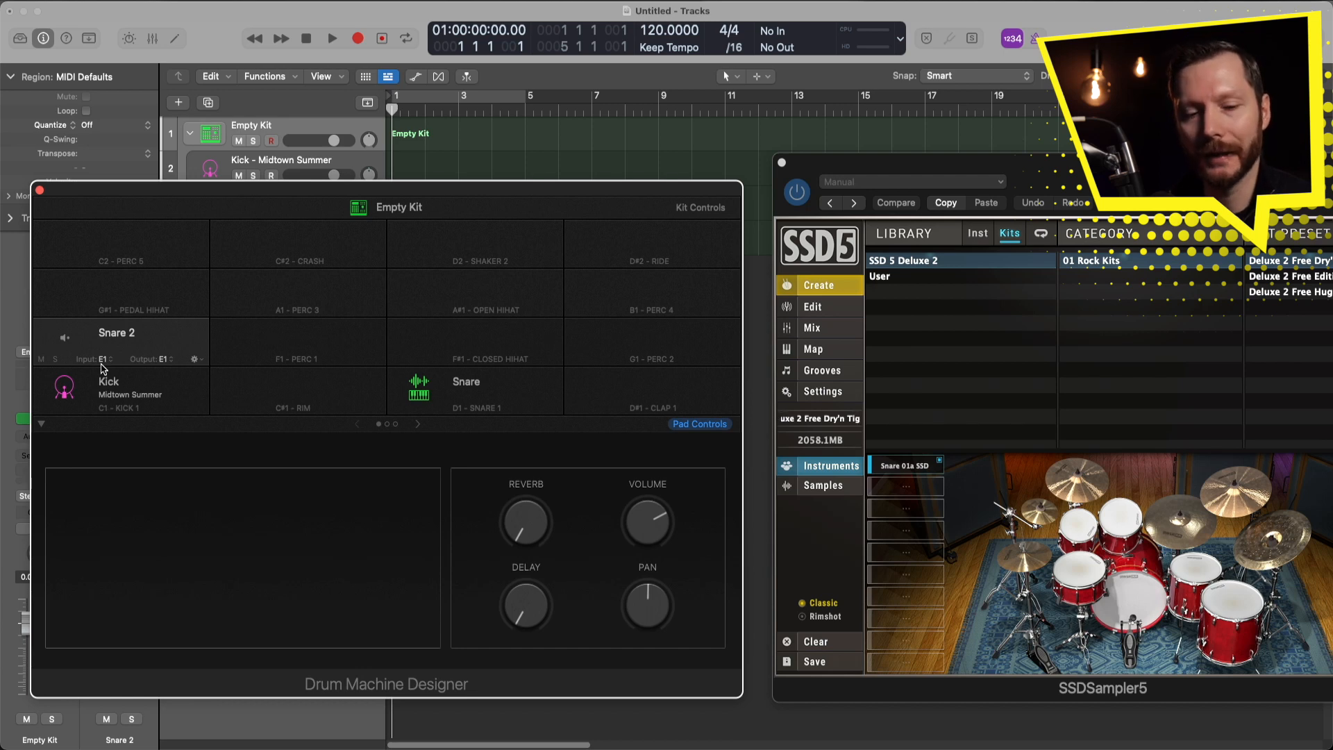
click(102, 368)
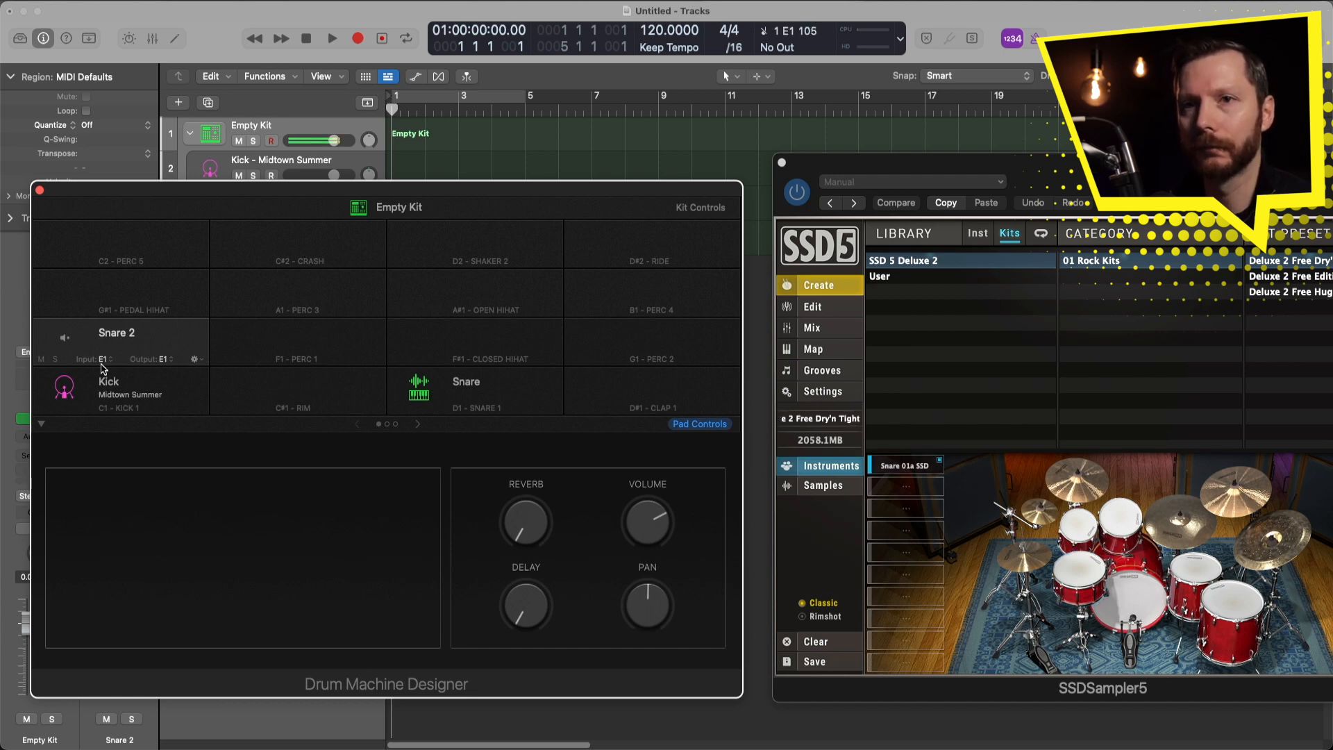
click(102, 367)
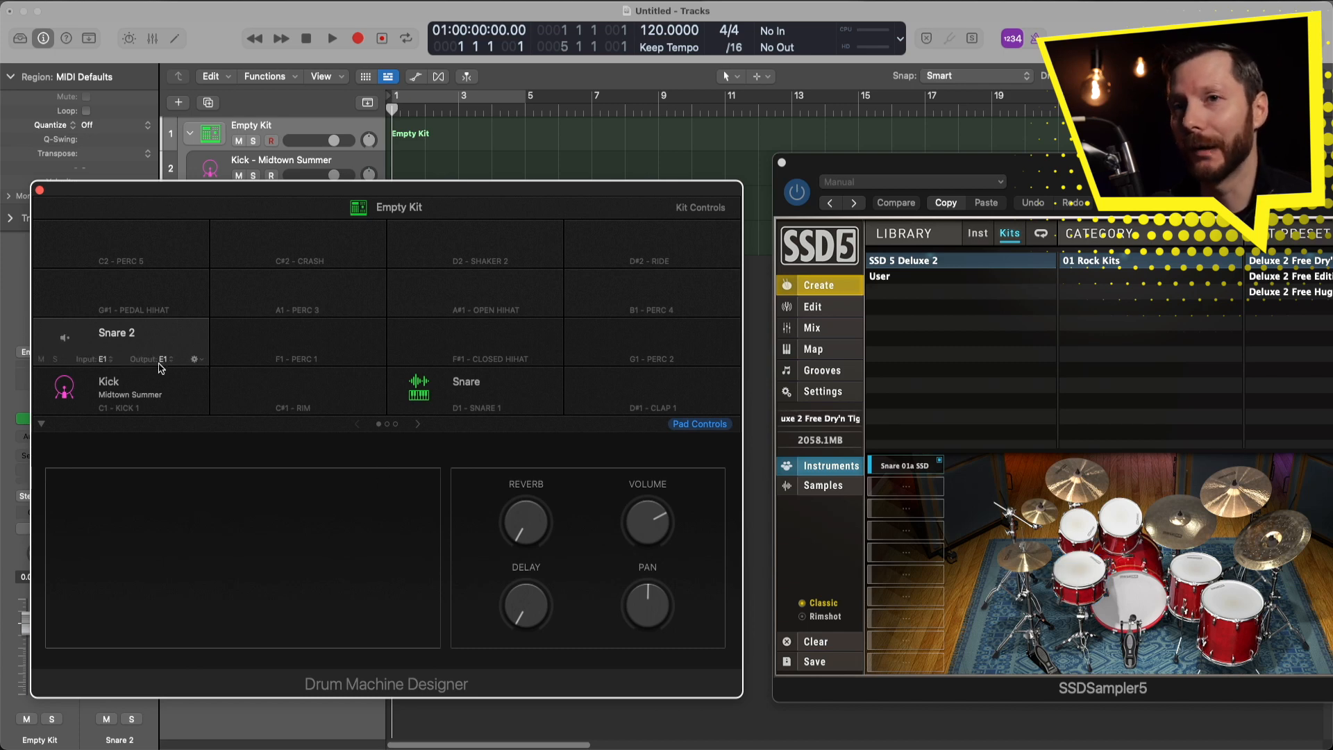
Set the Snare 2 pad's output note to C1 and play the pad to test it.
click(163, 361)
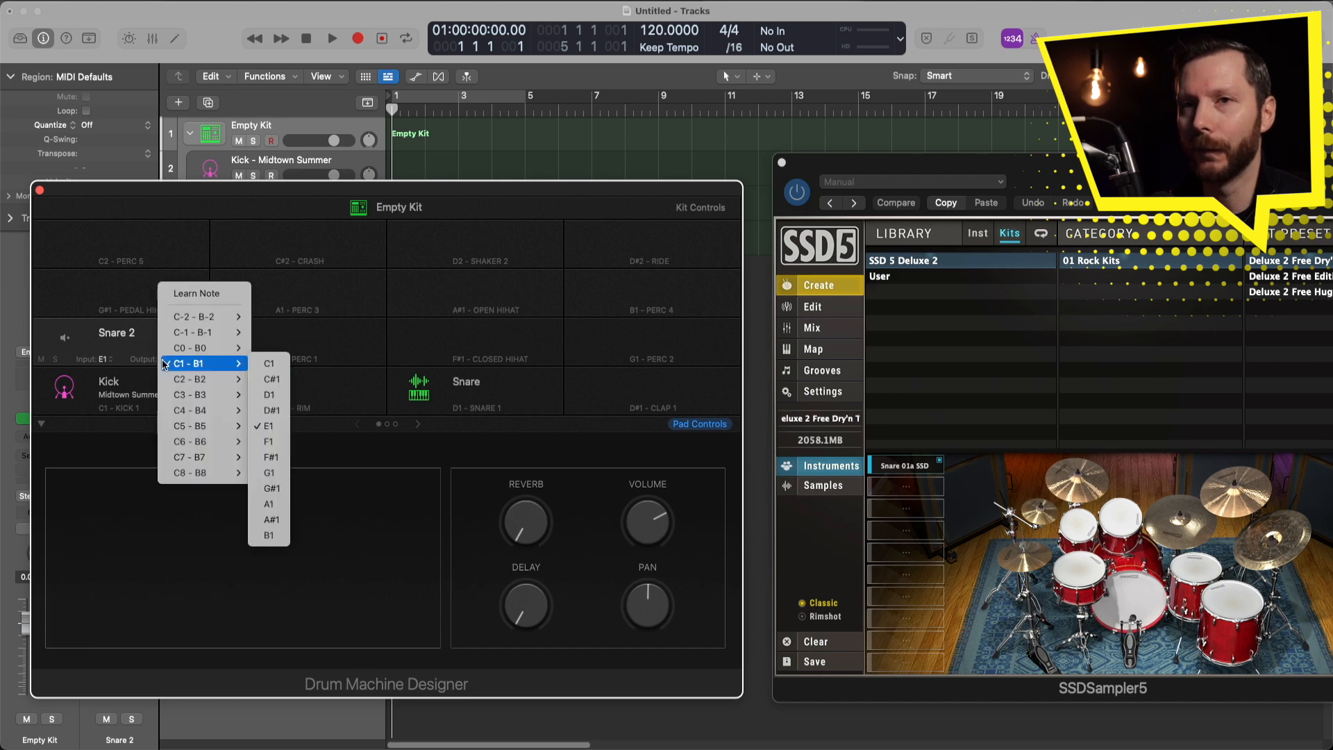
click(271, 365)
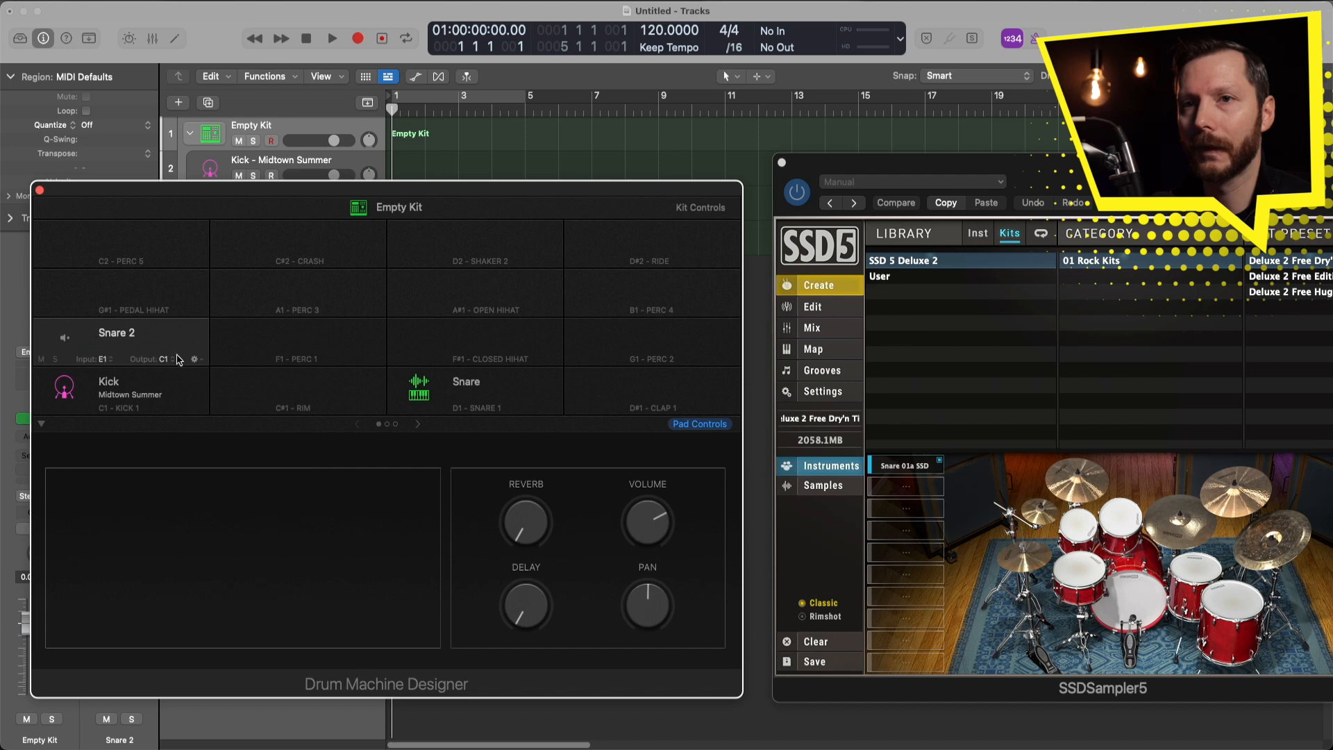
click(168, 346)
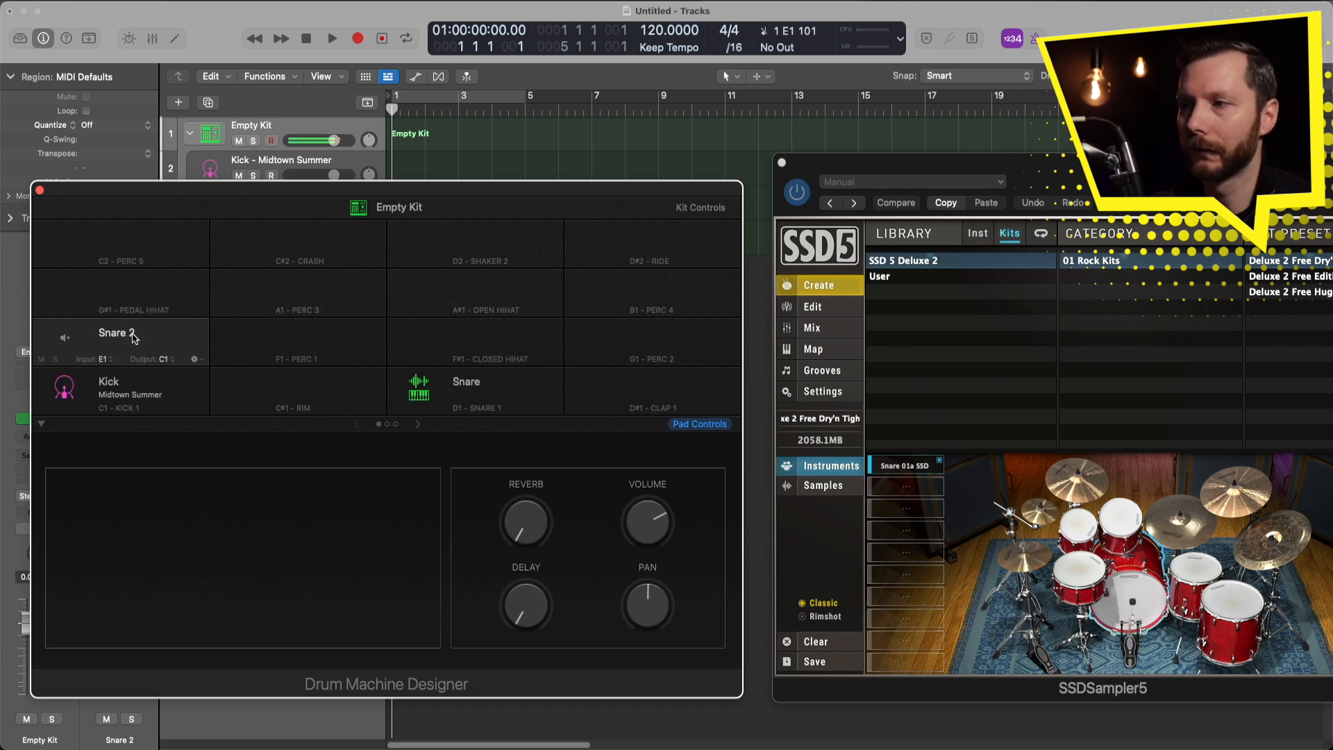
click(136, 338)
click(157, 340)
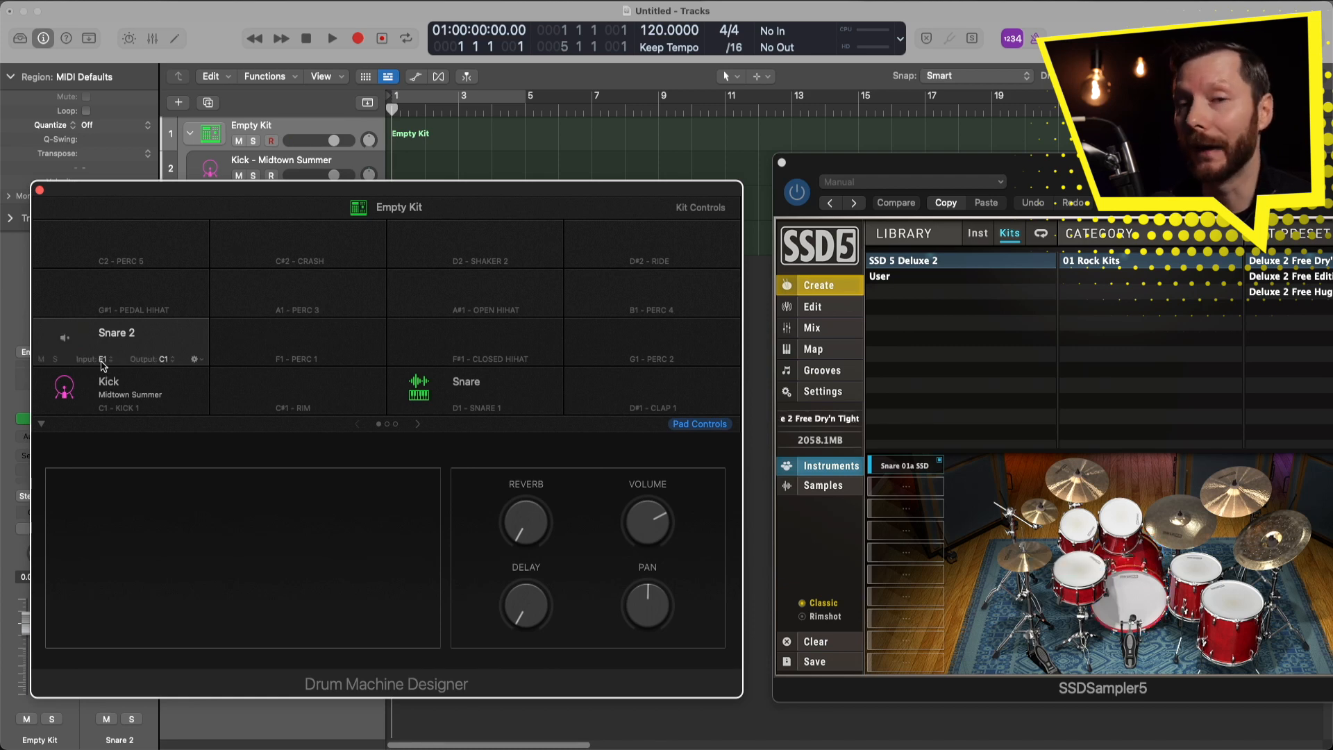
click(159, 365)
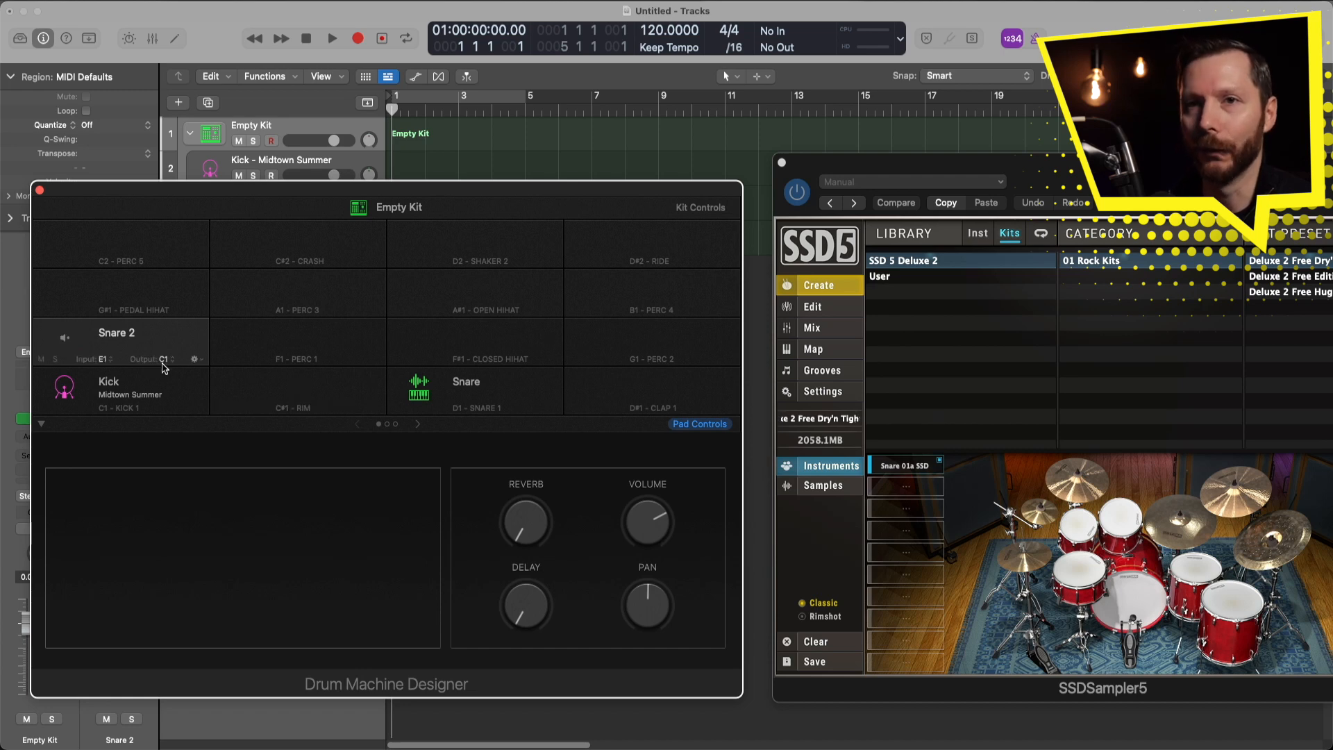
Try output notes D1 then E1 for Snare 2 and play the pad to test.
click(163, 361)
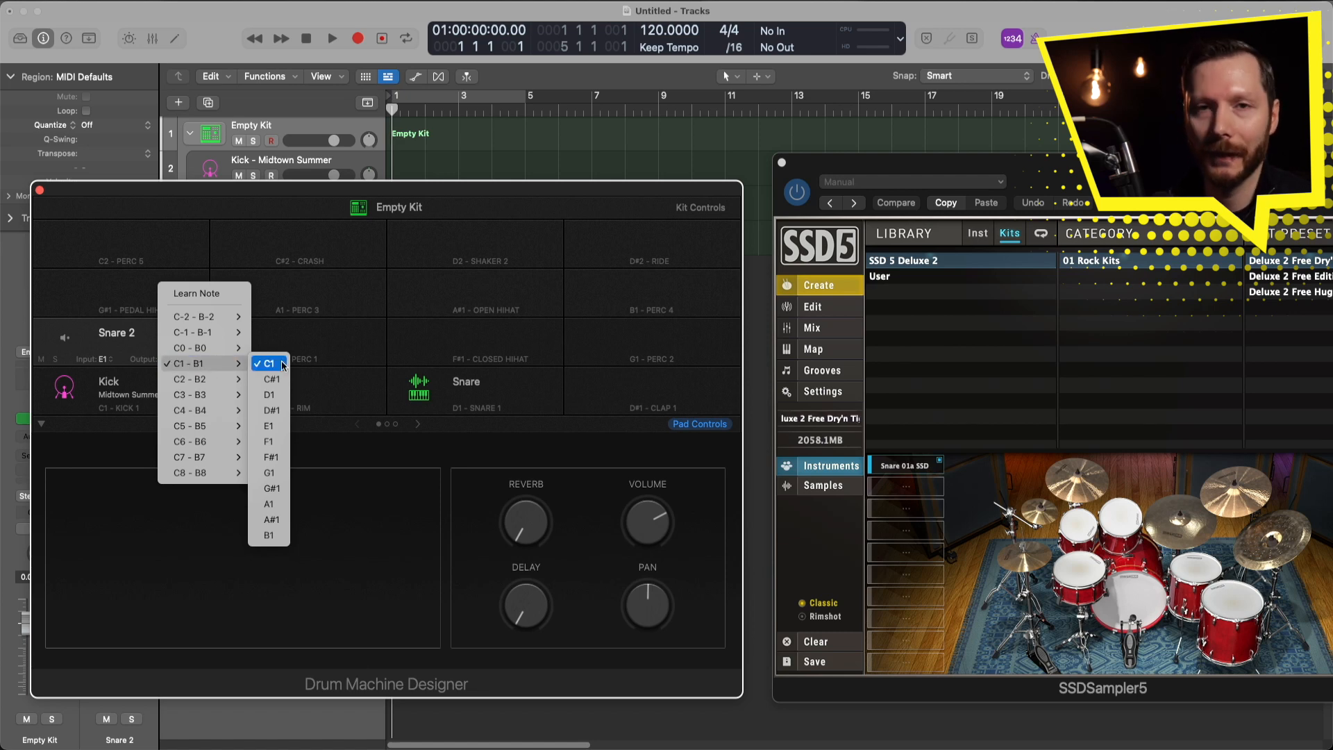
click(273, 396)
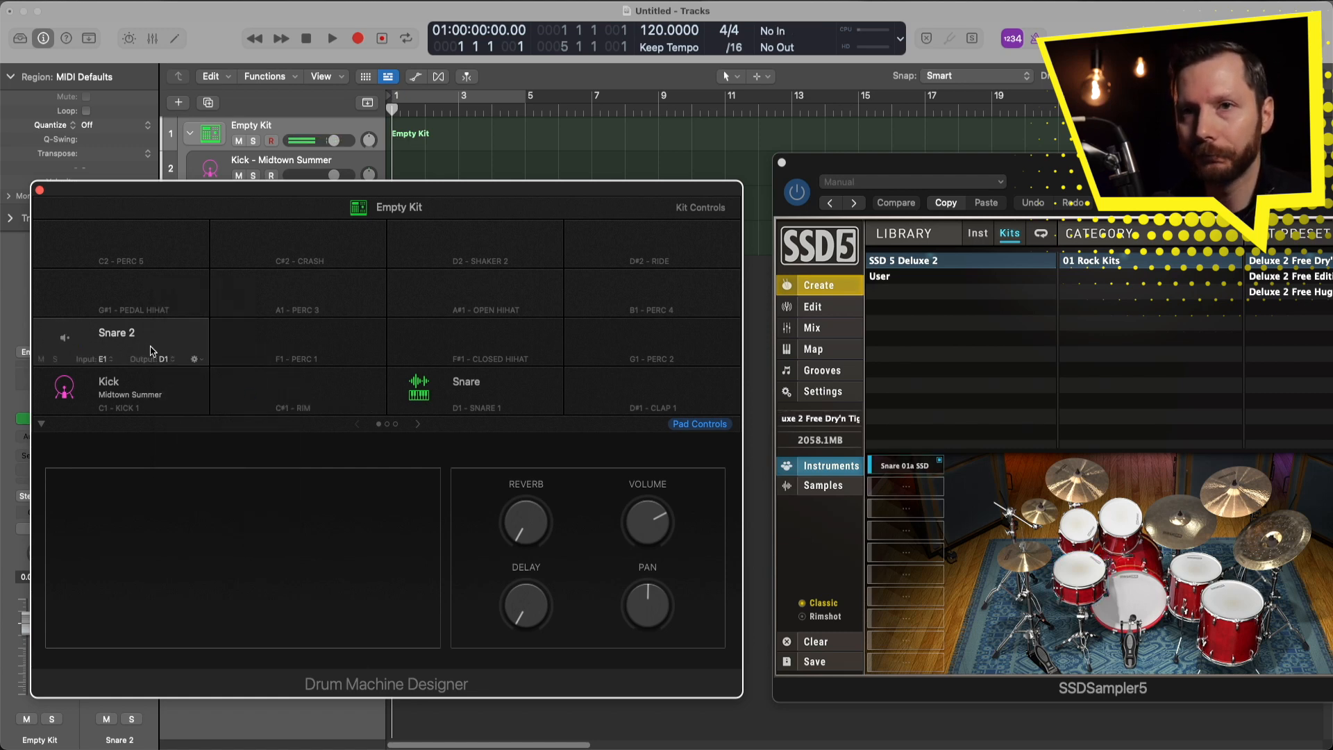
click(163, 360)
mouse_move(197, 362)
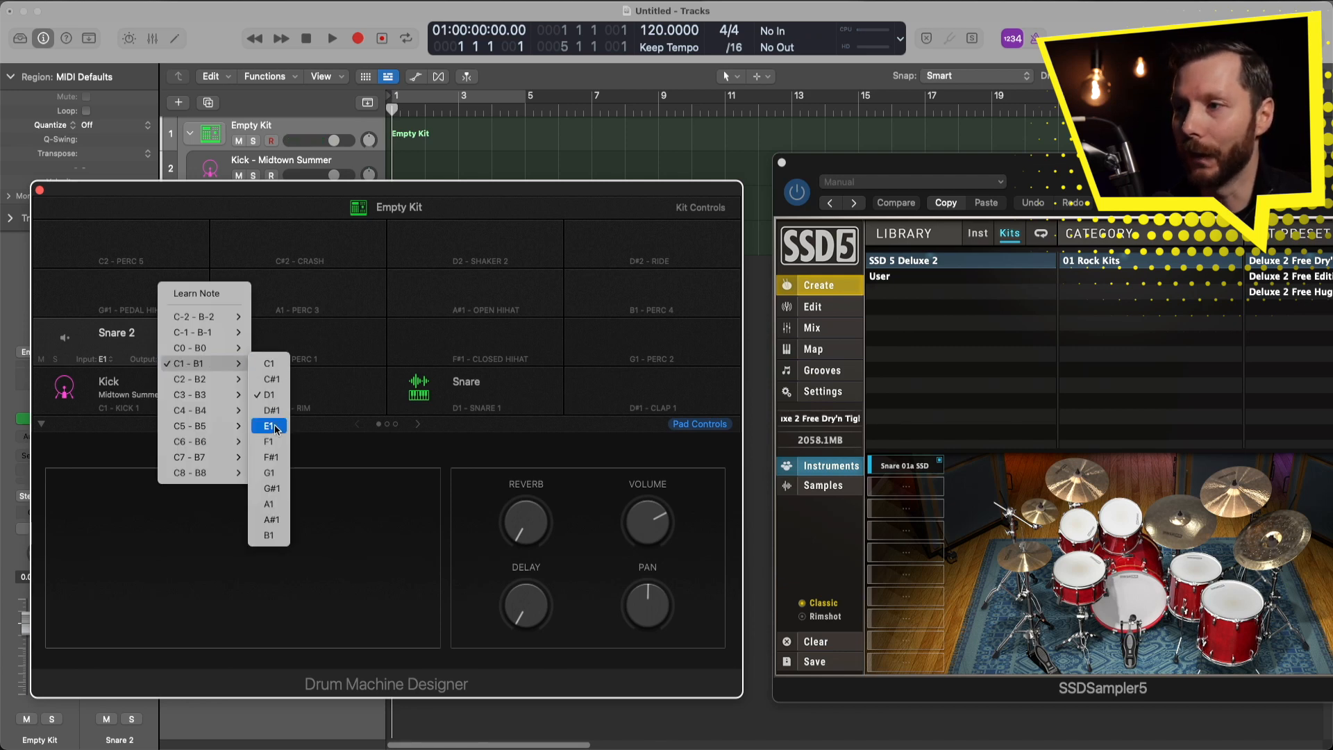
click(274, 428)
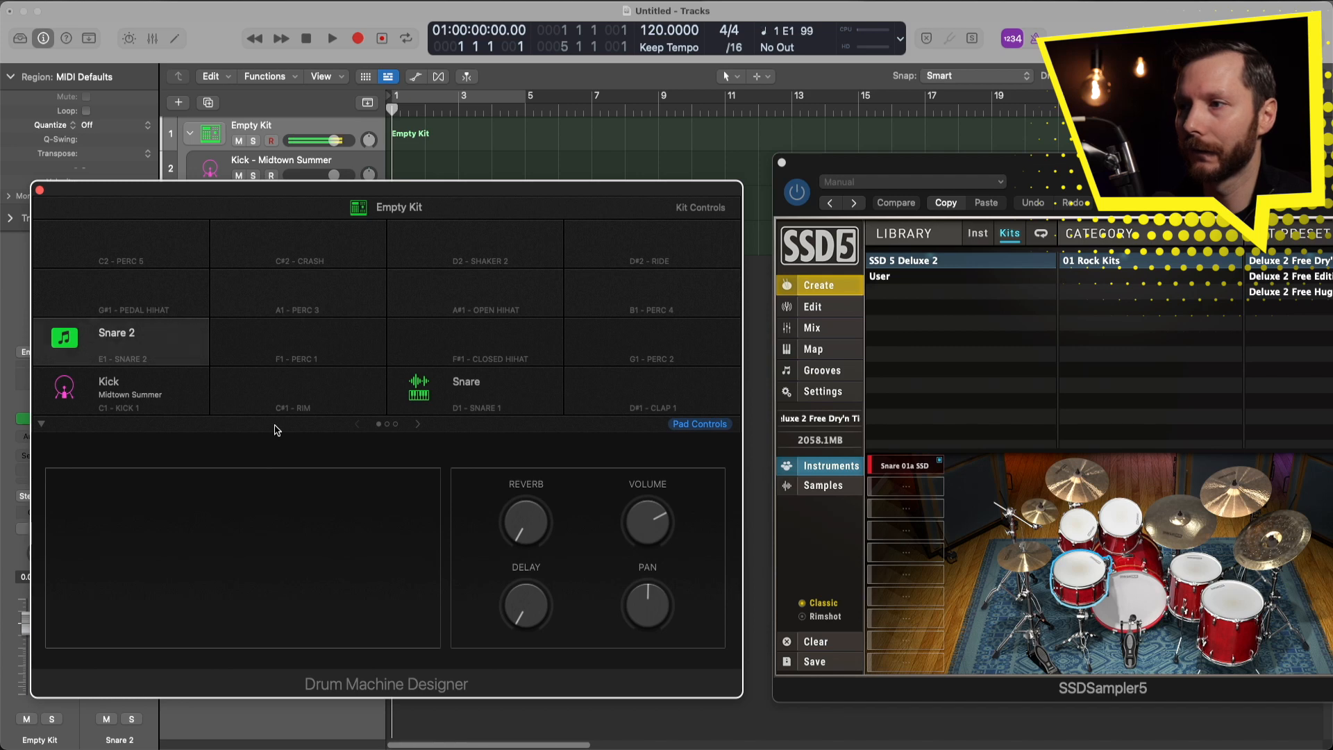
click(172, 370)
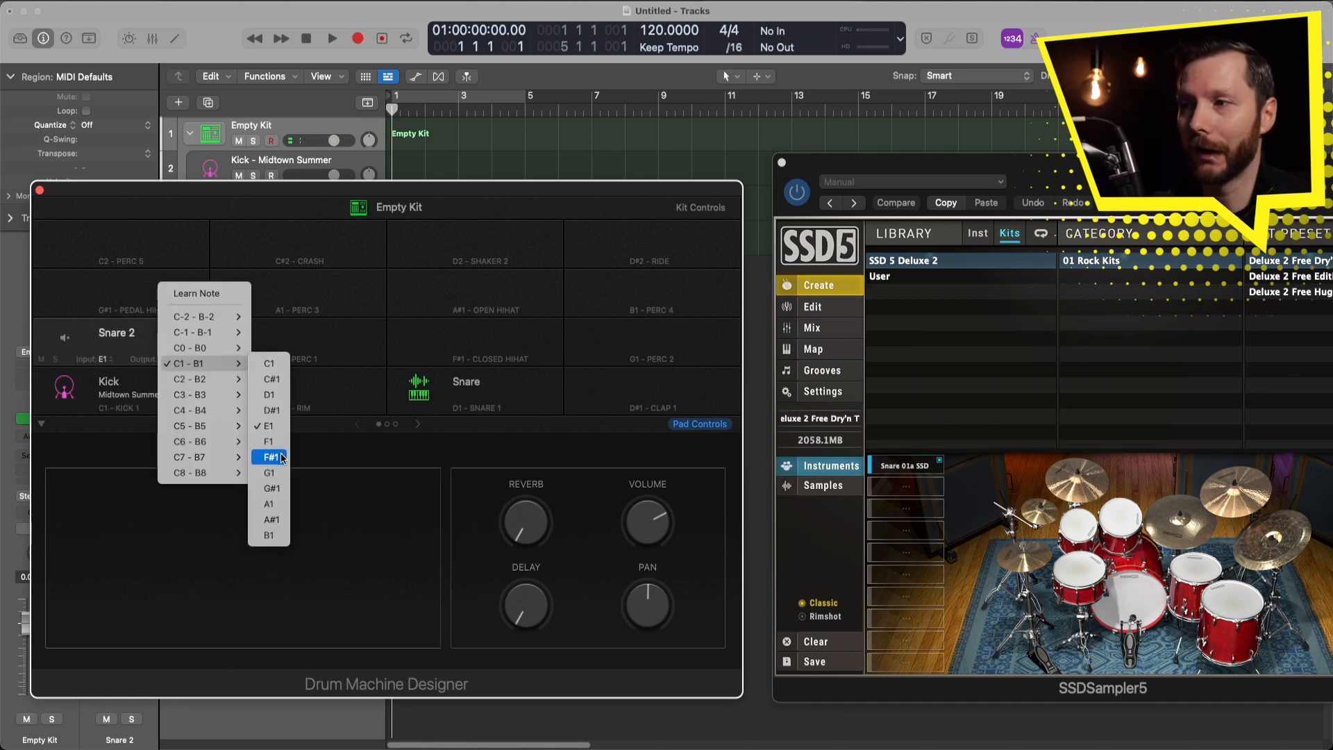
key(Escape)
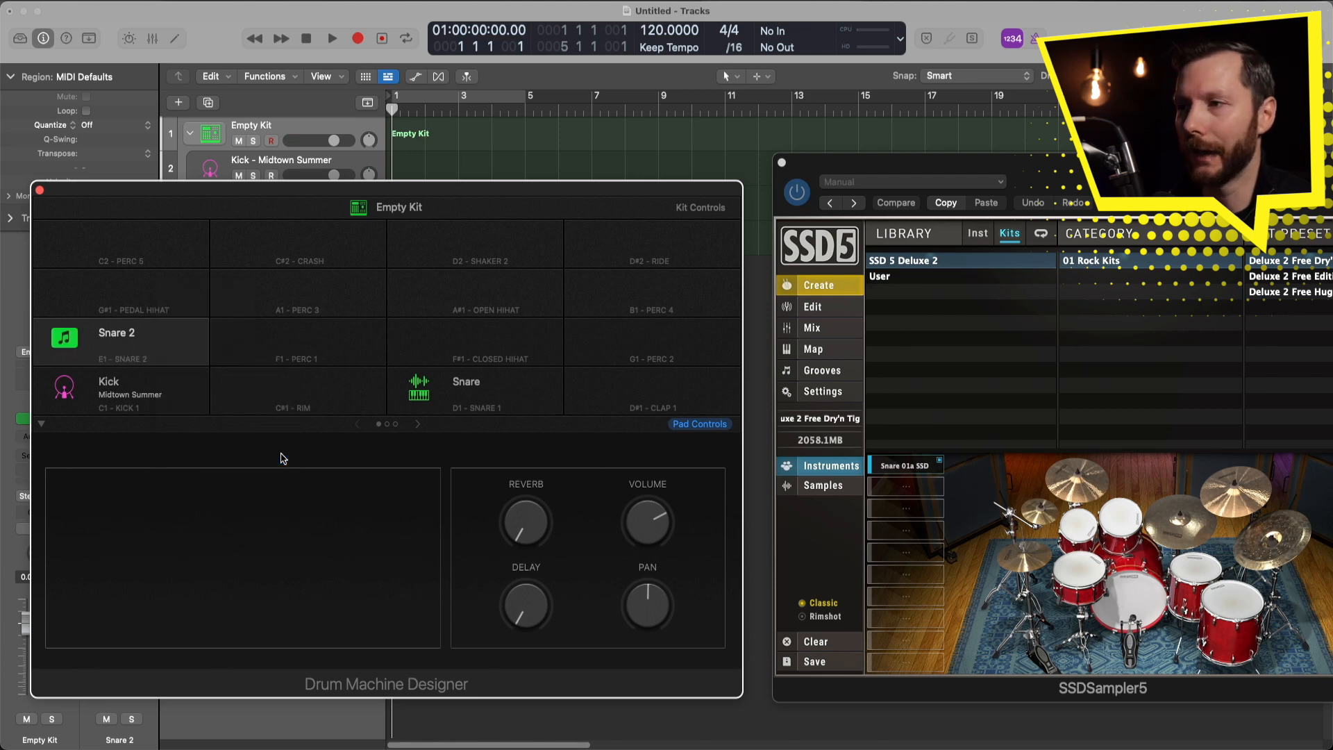
click(164, 354)
Set the Snare 2 pad's output note back to D1.
click(171, 362)
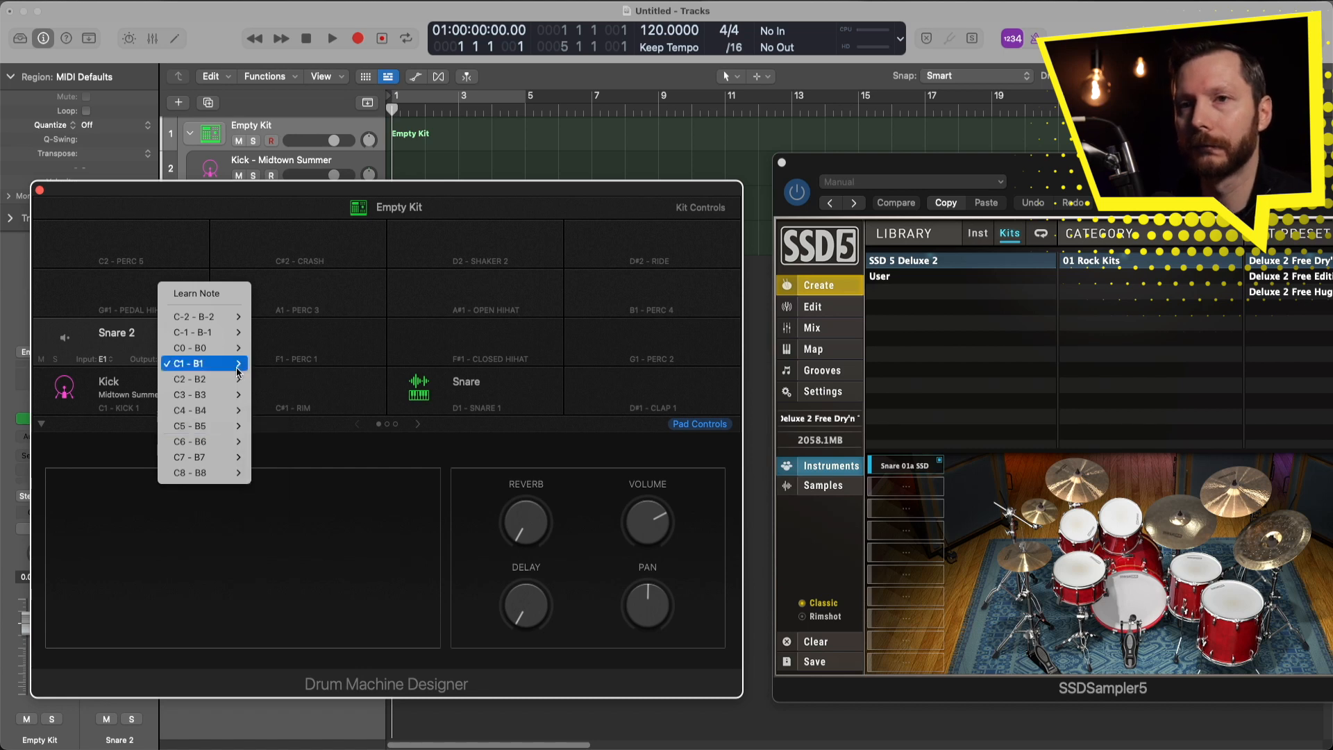
mouse_move(189, 363)
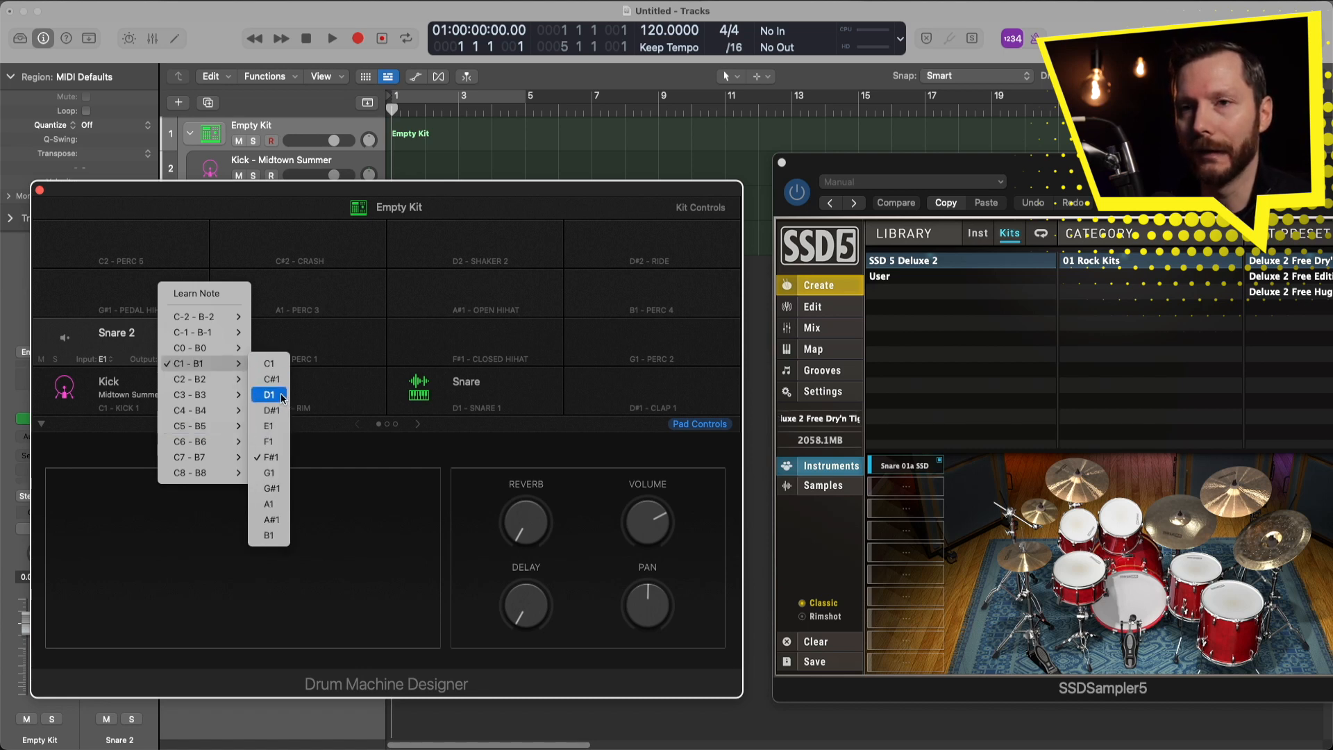
click(281, 397)
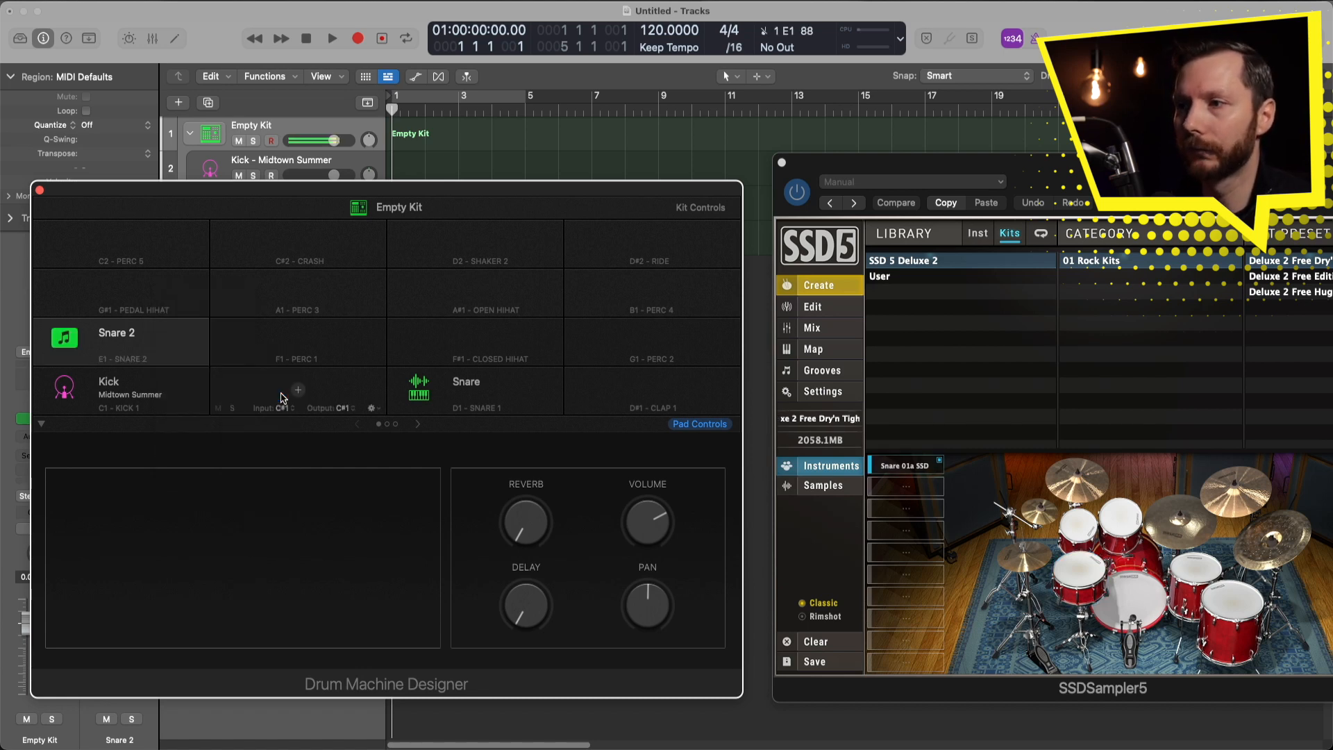